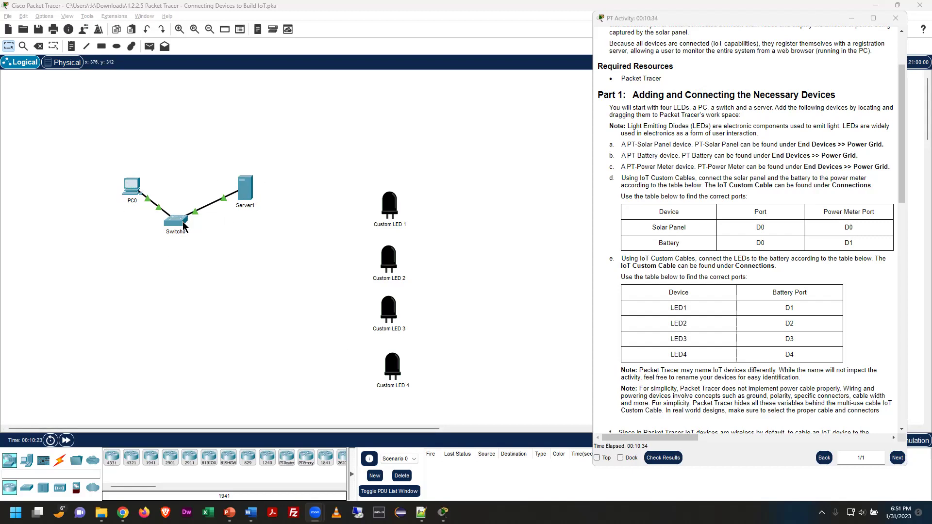
# Select PC0, Switch0 and Server1, then bring the PT Activity instructions window to the front
pyautogui.moveTo(82, 154); pyautogui.dragTo(275, 248)
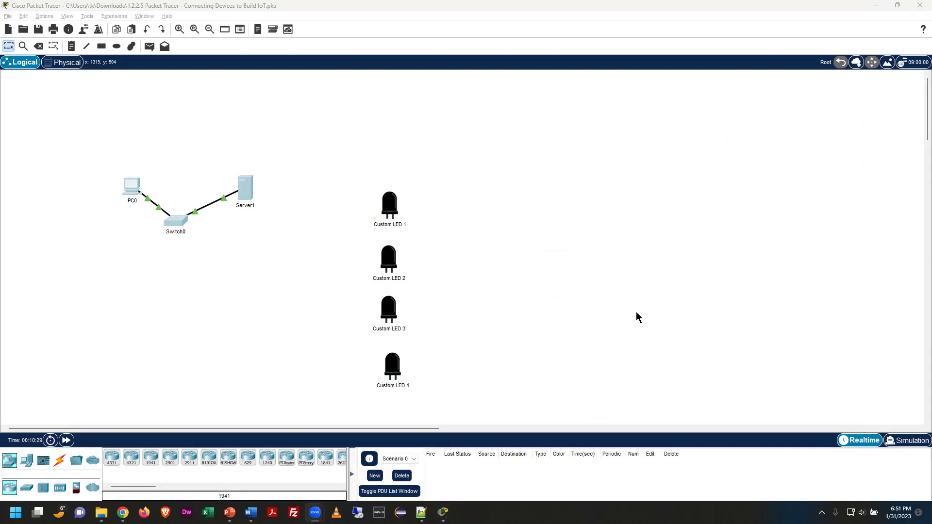
pyautogui.press('super+Tab')
pyautogui.click(462, 129)
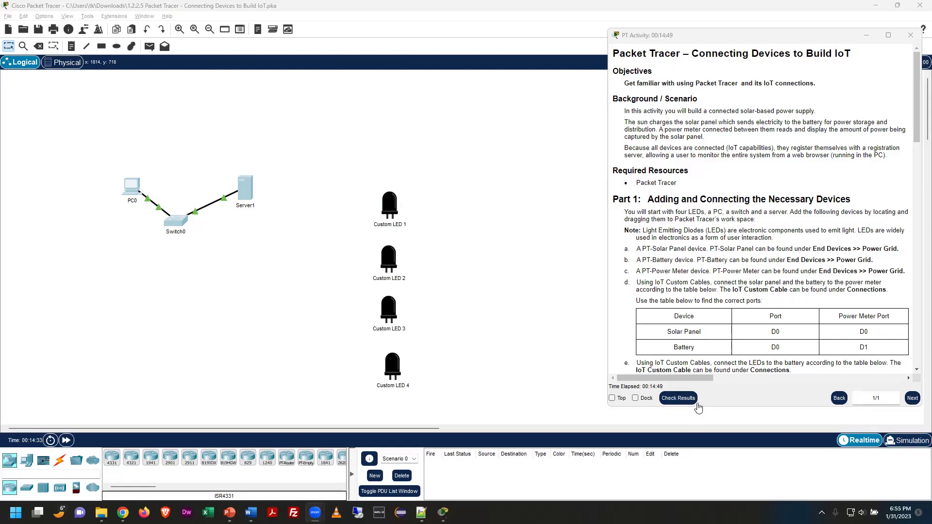
# Shift the PT Activity window slightly left and dock it beside the workspace
pyautogui.moveTo(659, 39); pyautogui.dragTo(644, 39)
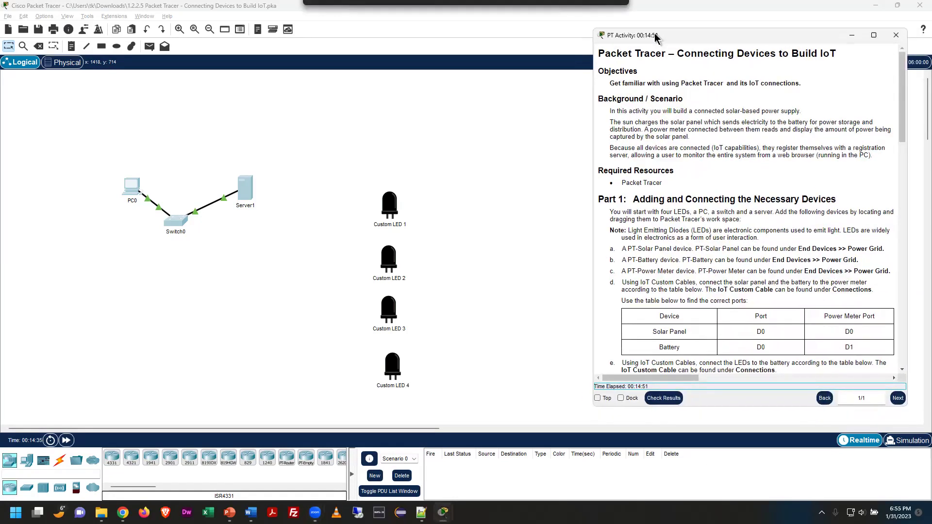
pyautogui.click(621, 399)
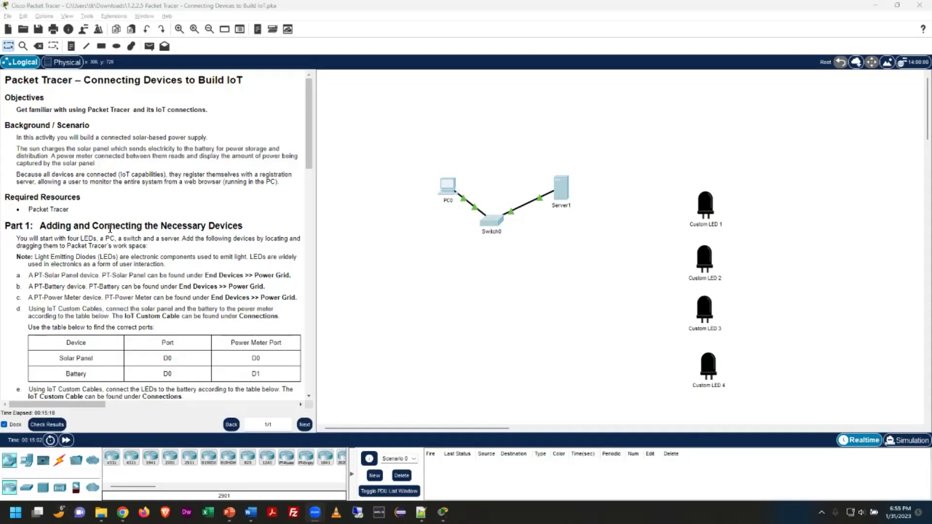
# Show the Power Grid sub-category under End Devices in the device bar
pyautogui.scroll(-1, 203, 273)
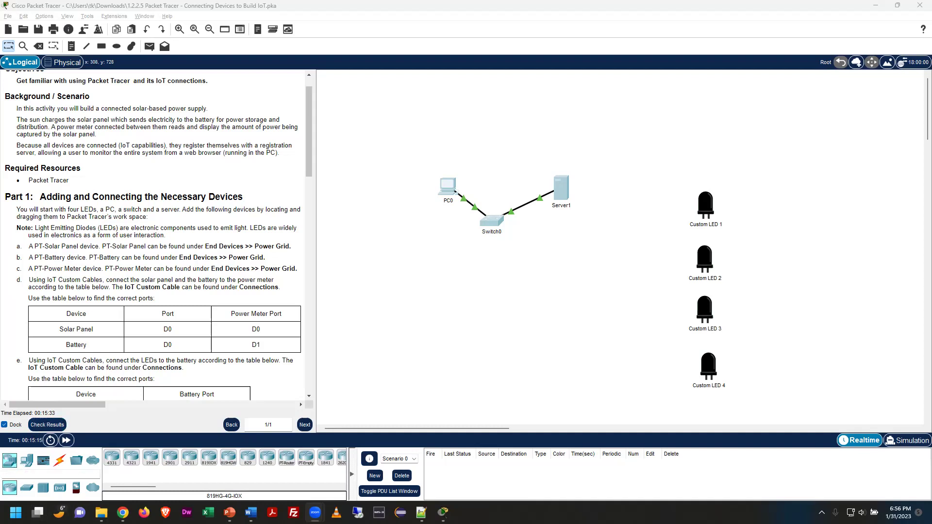
pyautogui.click(23, 466)
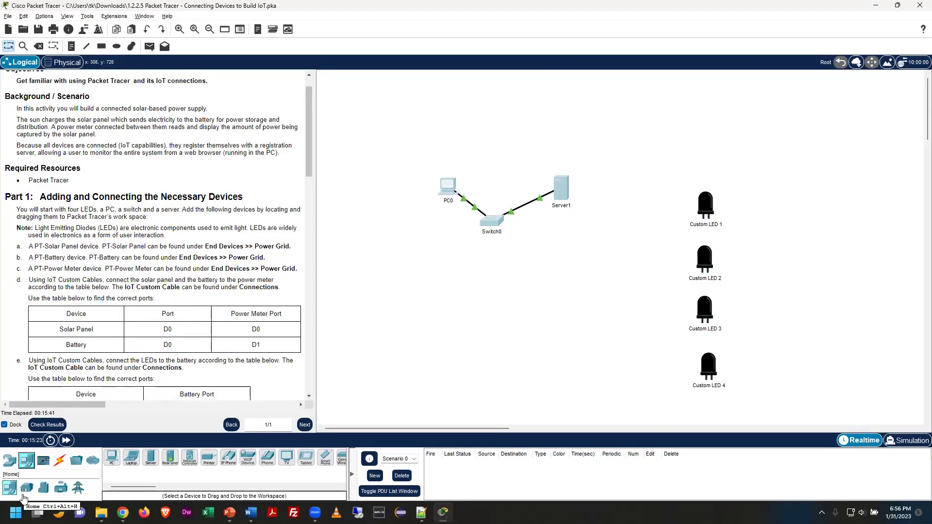
pyautogui.click(78, 491)
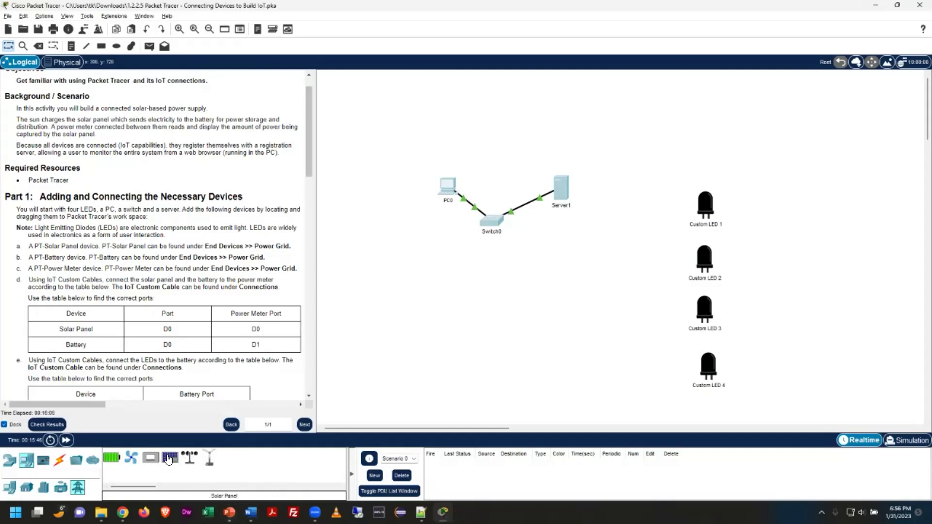
# Place a Solar Panel (IoT0) on the workspace and move it up-left below PC0
pyautogui.moveTo(169, 459); pyautogui.dragTo(447, 359)
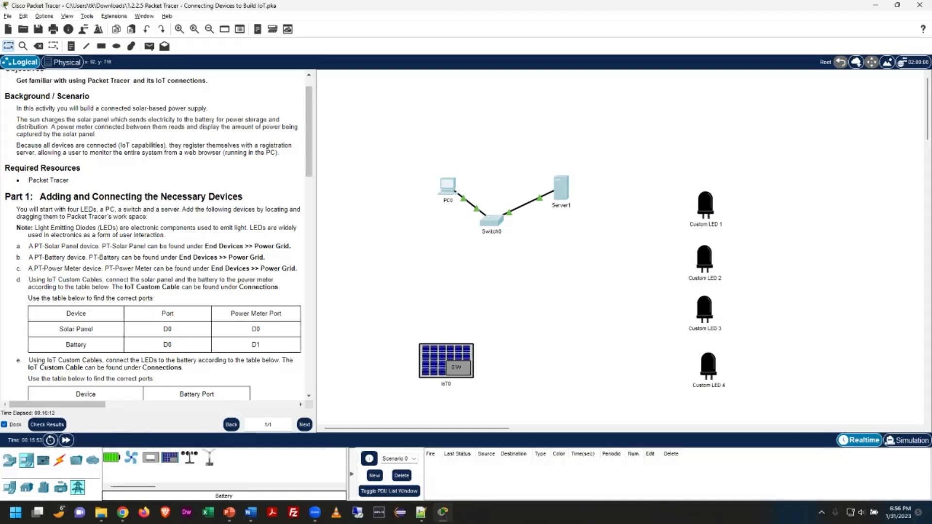
pyautogui.hotkey('alt', 'Tab')
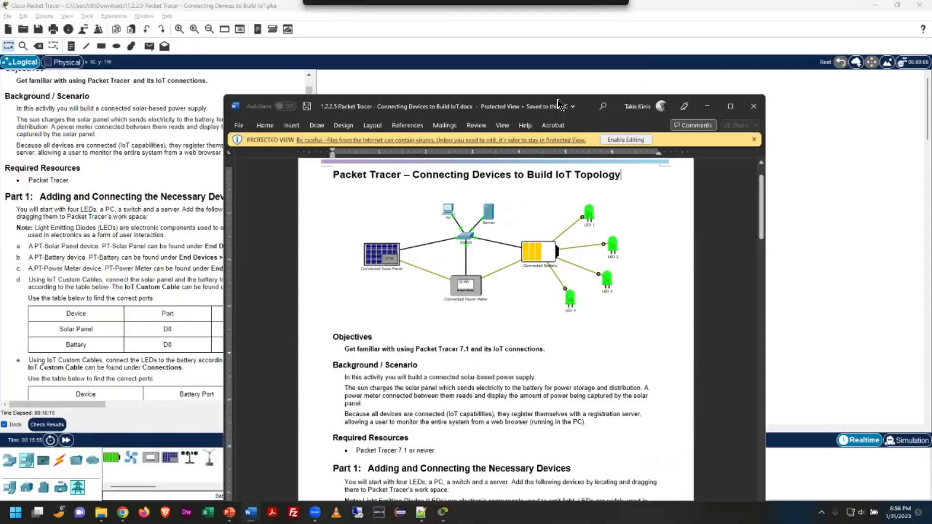
pyautogui.hotkey('alt', 'Tab')
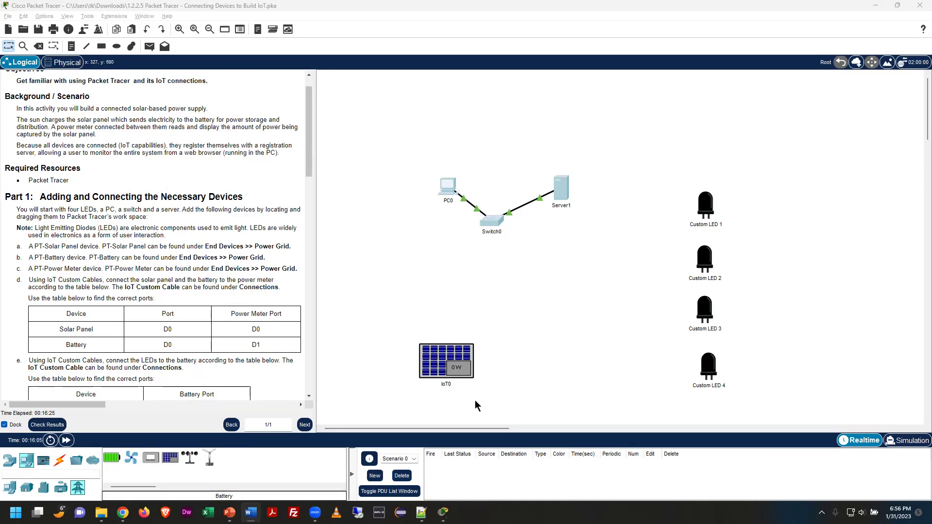
pyautogui.moveTo(433, 359); pyautogui.dragTo(351, 273)
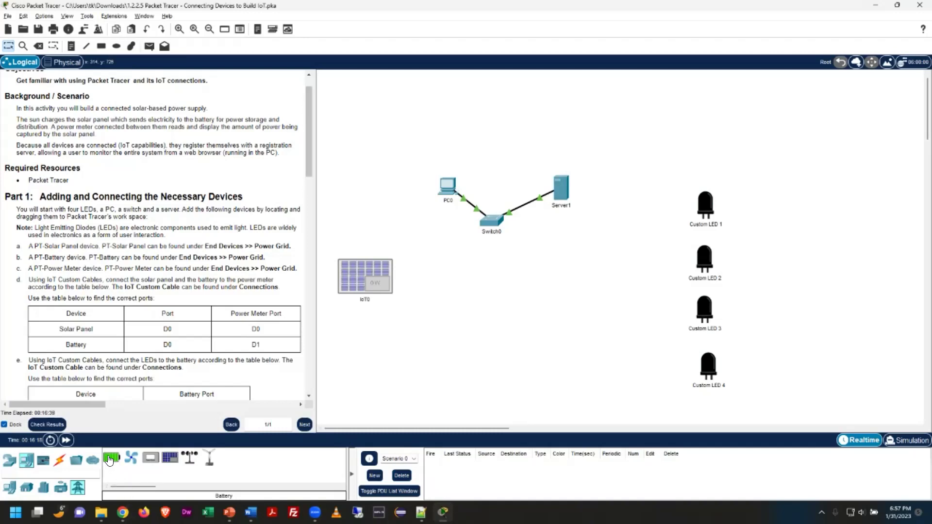
# Add a Battery (IoT1) and Power Meter (IoT2), then nudge Custom LEDs 1 and 4 left
pyautogui.moveTo(110, 461); pyautogui.dragTo(610, 297)
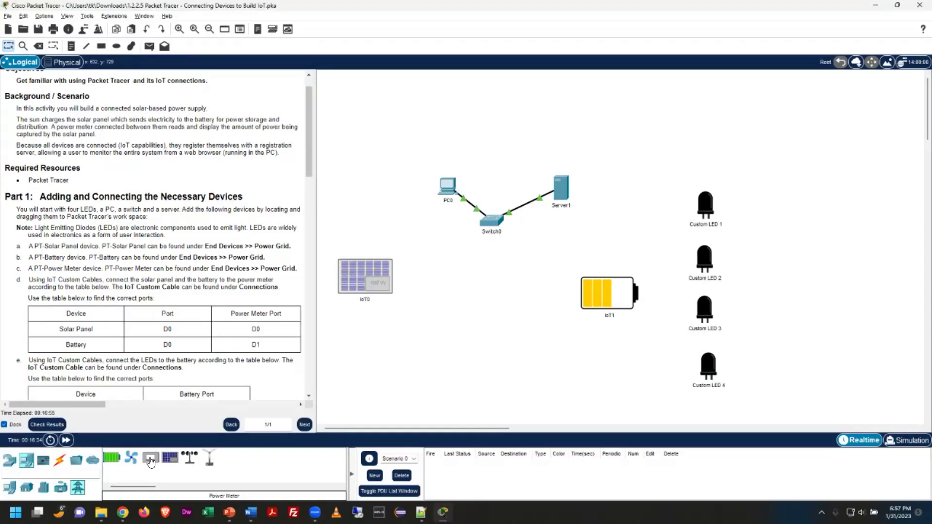
pyautogui.moveTo(151, 461); pyautogui.dragTo(493, 347)
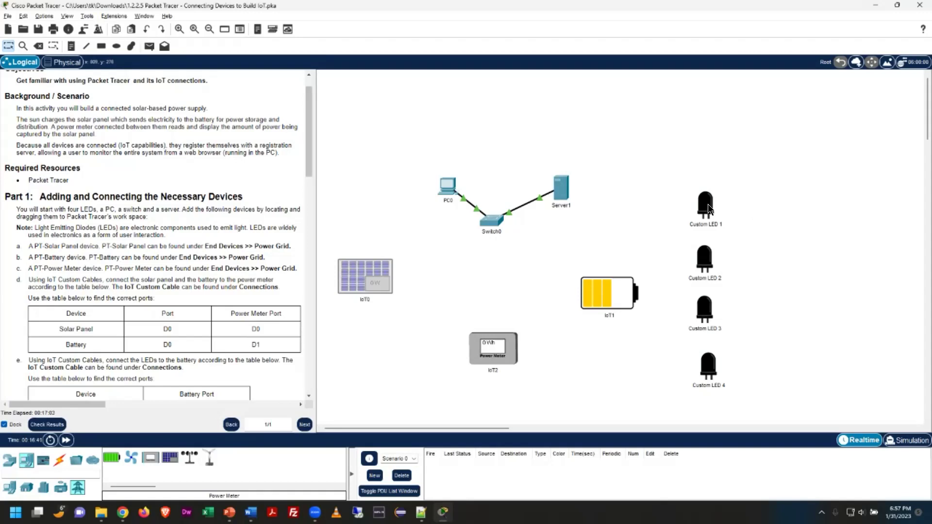
pyautogui.moveTo(708, 204); pyautogui.dragTo(689, 205)
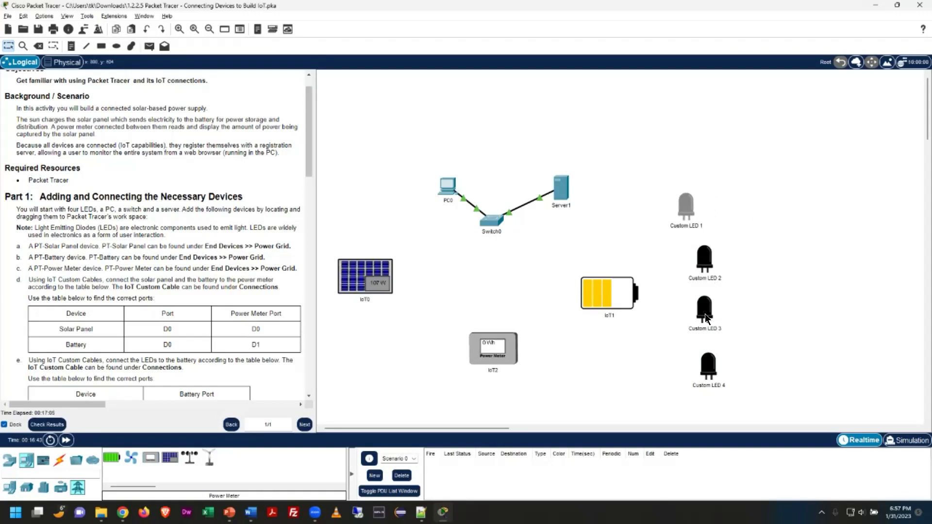
pyautogui.click(705, 314)
pyautogui.moveTo(707, 367); pyautogui.dragTo(665, 372)
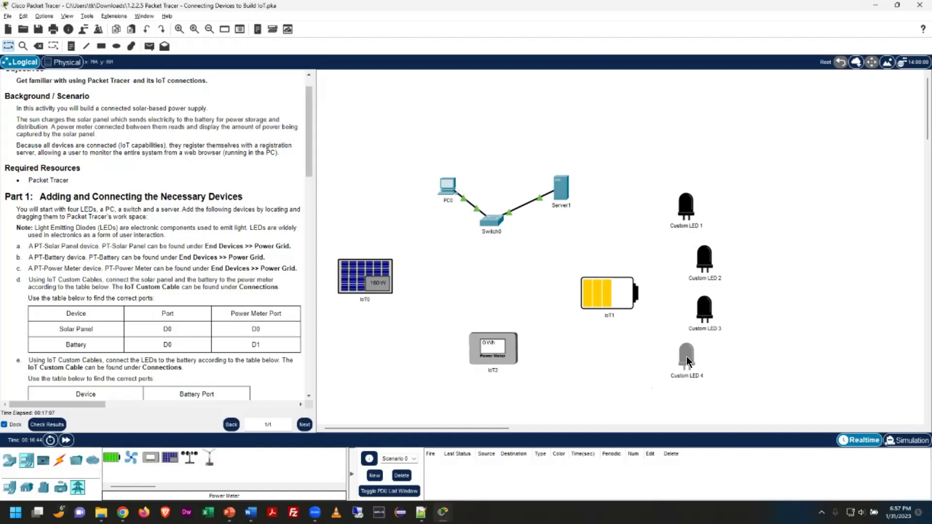
pyautogui.moveTo(689, 207); pyautogui.dragTo(683, 209)
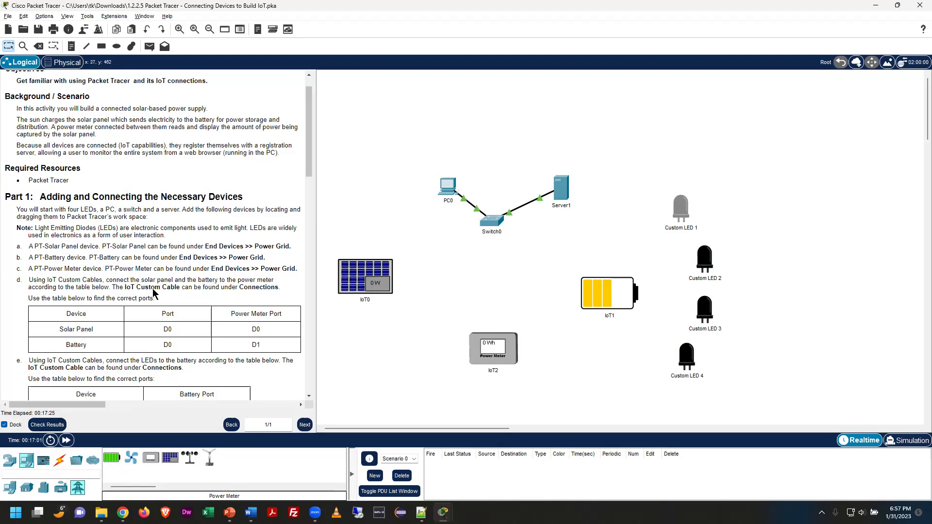
# Scroll the instructions to the port tables and show the Connections cable types
pyautogui.scroll(-2, 230, 261)
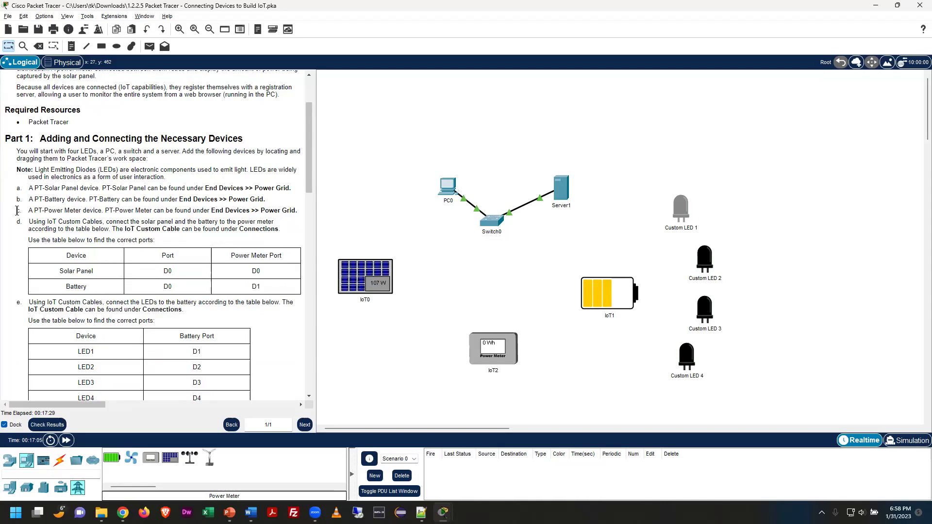
pyautogui.scroll(-2, 52, 280)
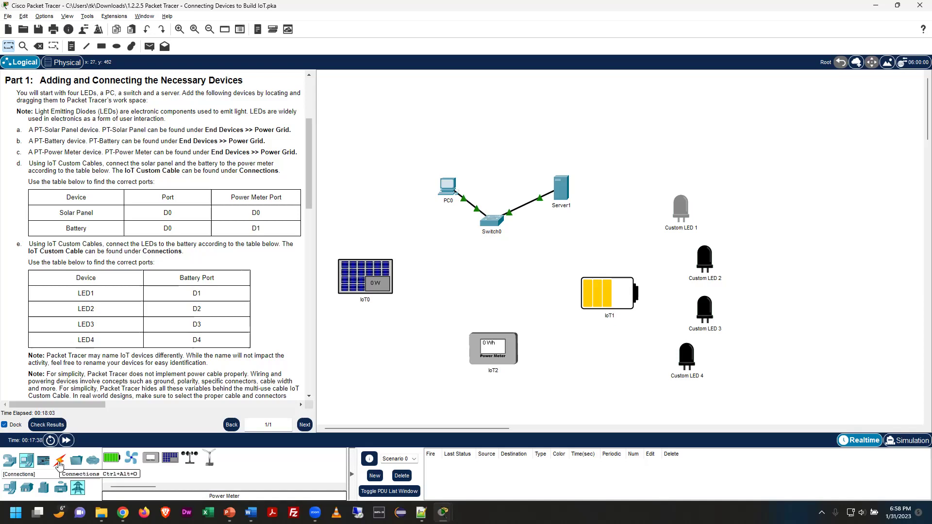
pyautogui.click(59, 465)
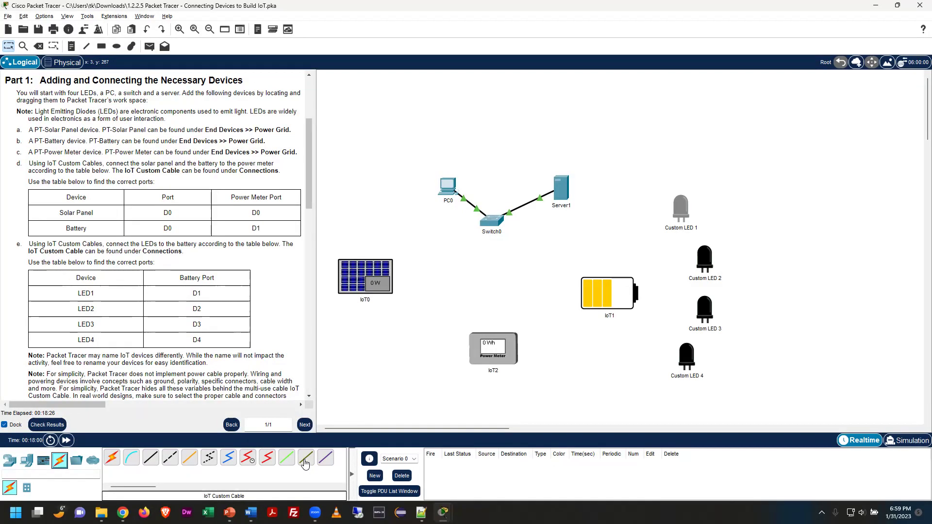
# Wire solar panel IoT0 port D0 to power meter IoT2 port D0 with an IoT Custom Cable
pyautogui.click(305, 459)
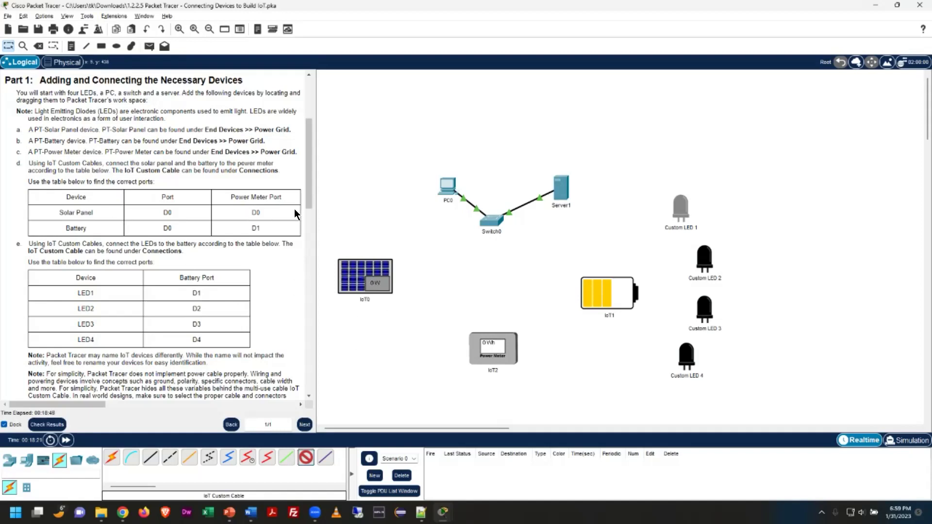
pyautogui.click(372, 273)
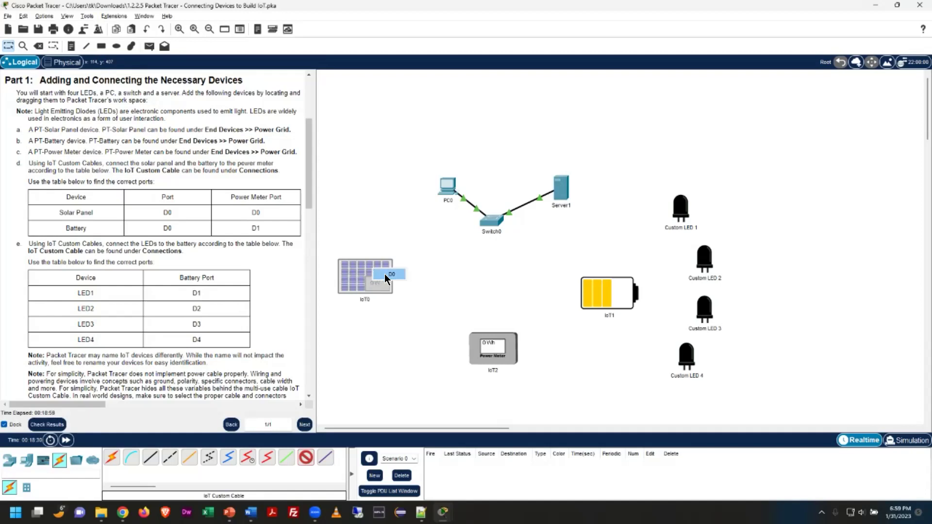
pyautogui.click(390, 278)
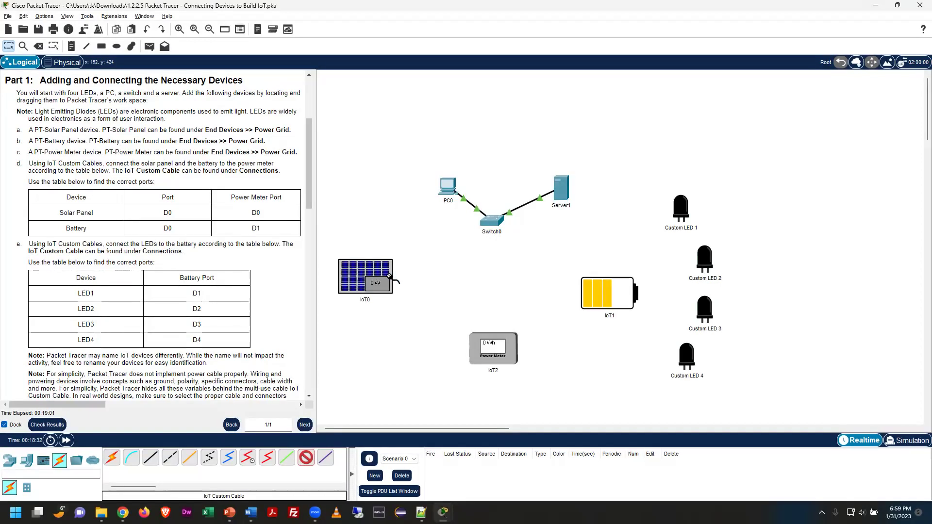
pyautogui.click(481, 346)
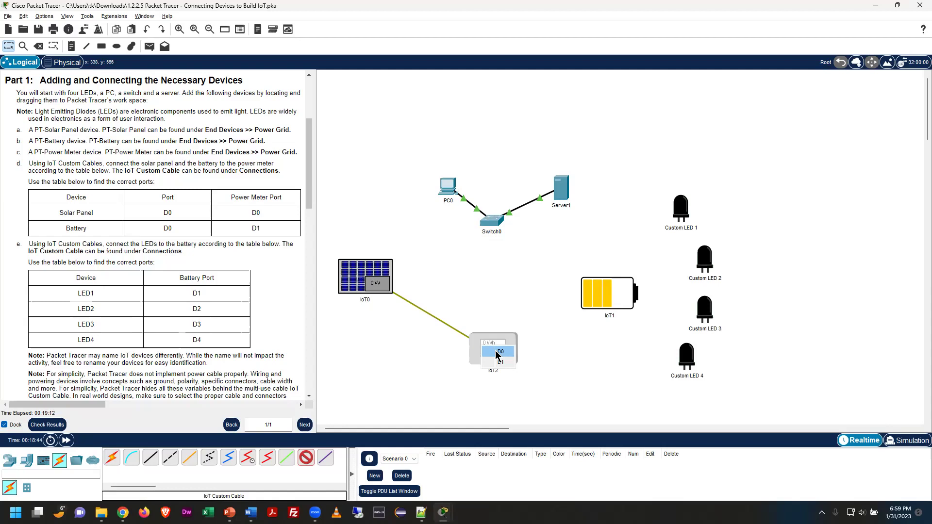
pyautogui.click(499, 352)
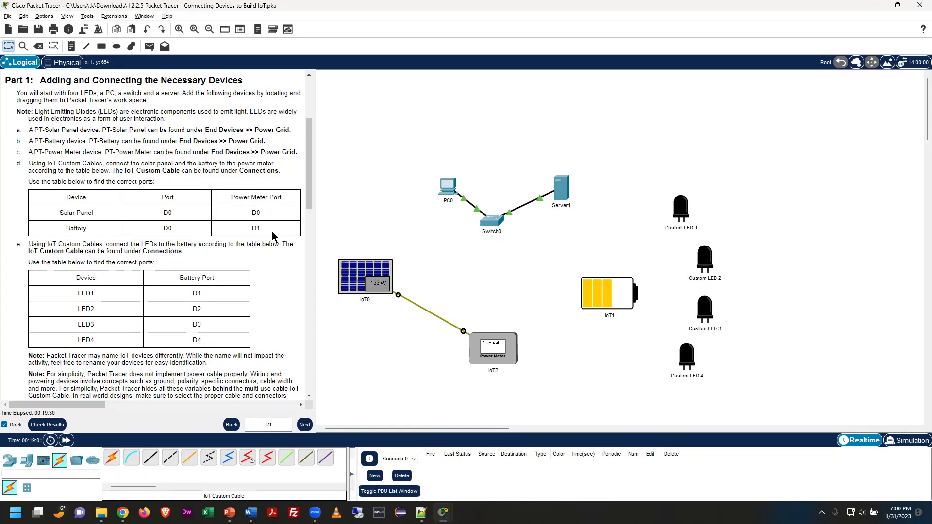
# Run an IoT Custom Cable from battery IoT1 port D0 to power meter IoT2 port D1
pyautogui.click(307, 461)
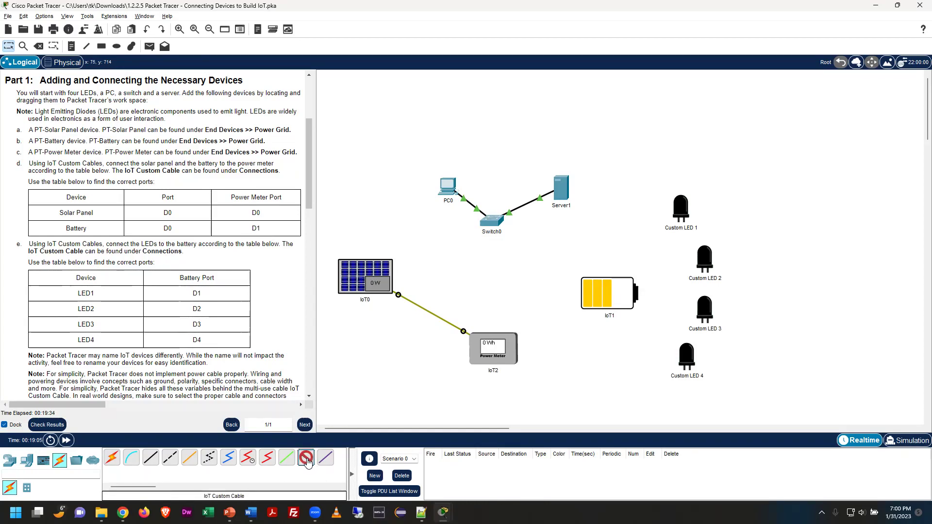
pyautogui.click(599, 295)
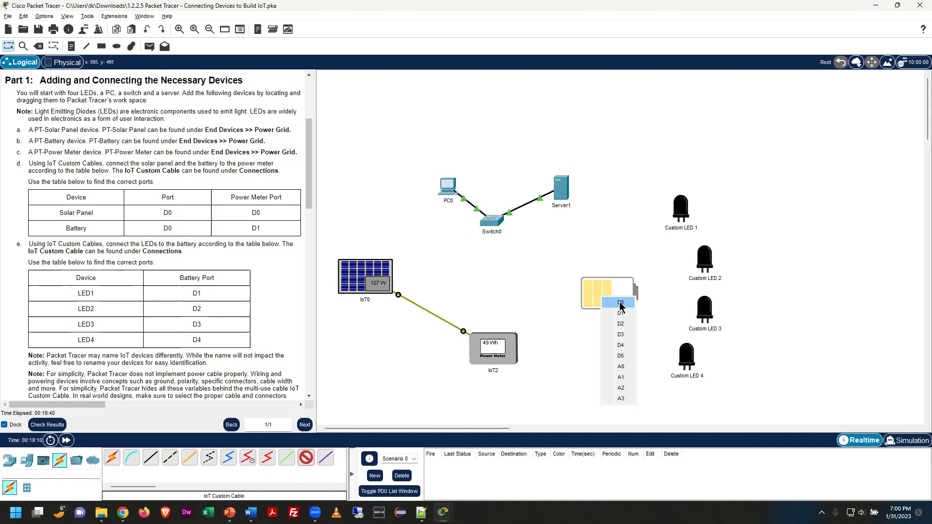
pyautogui.click(620, 302)
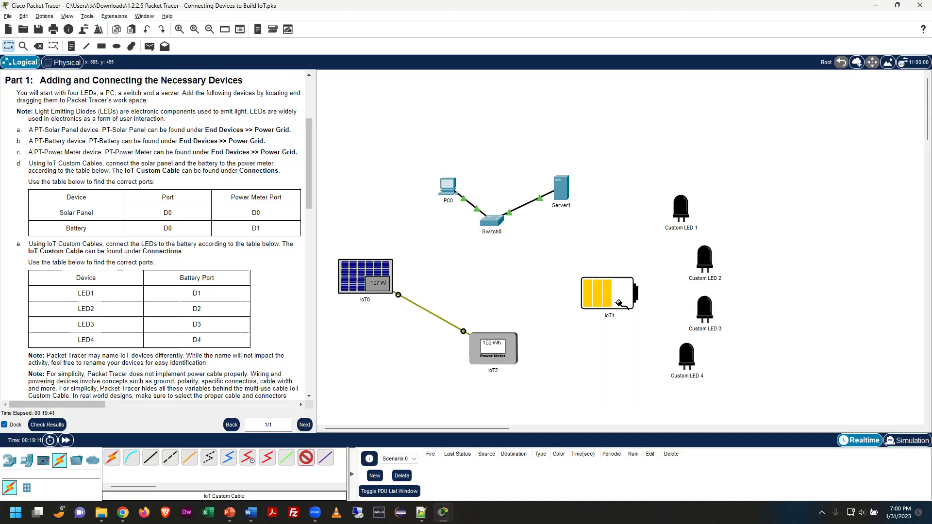
pyautogui.click(503, 347)
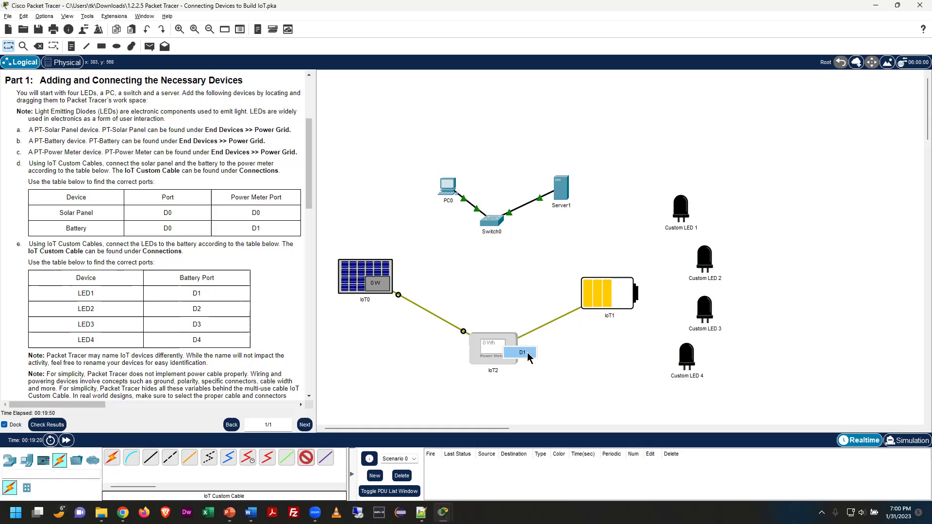
pyautogui.click(522, 352)
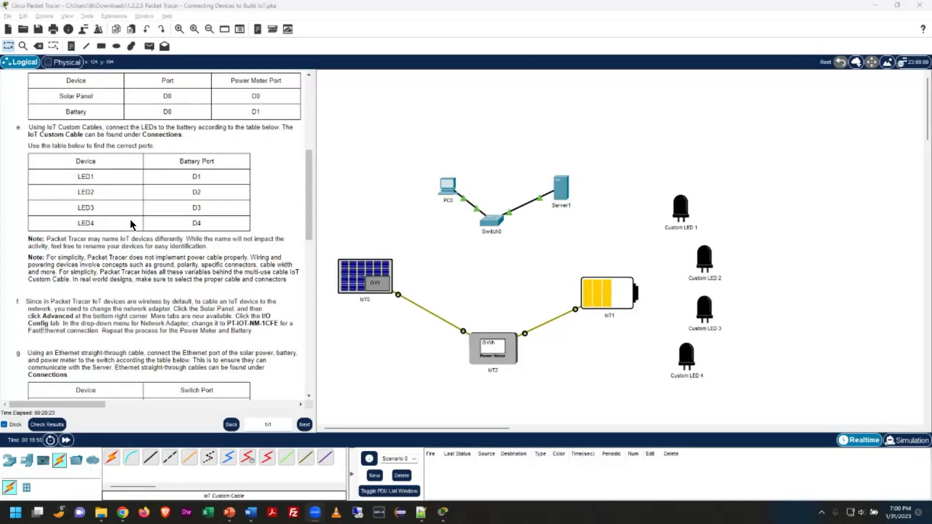
pyautogui.scroll(1, 192, 291)
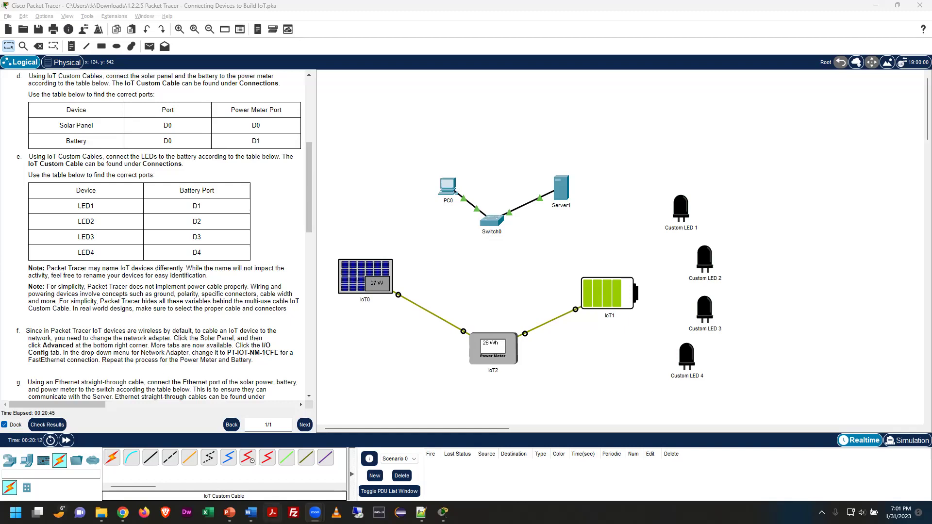
# Cable Custom LED 1's D0 to battery IoT1's D1 port so the LED lights green
pyautogui.click(306, 462)
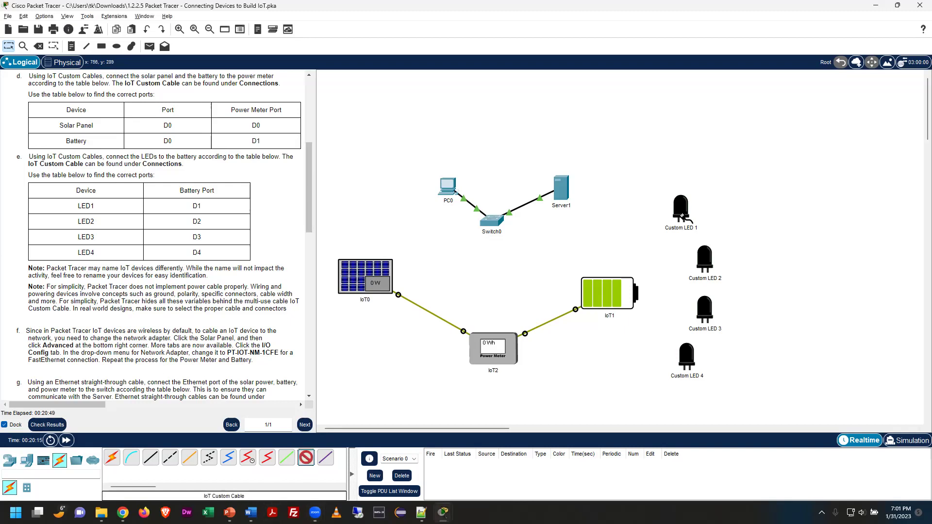
pyautogui.click(683, 217)
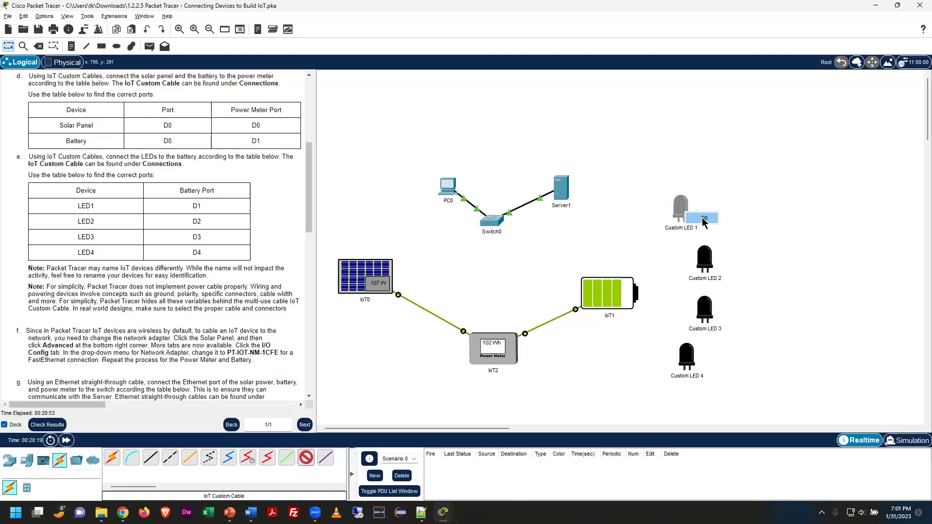
pyautogui.click(704, 218)
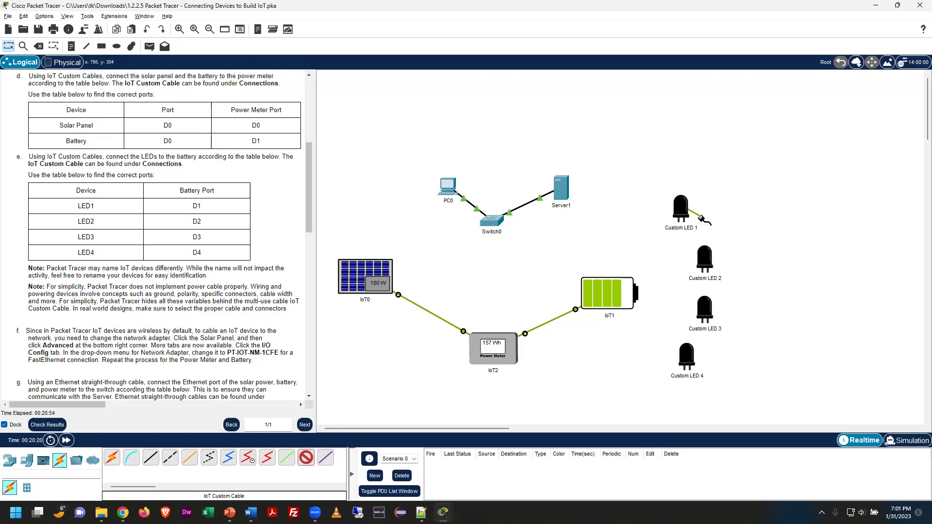
pyautogui.click(626, 289)
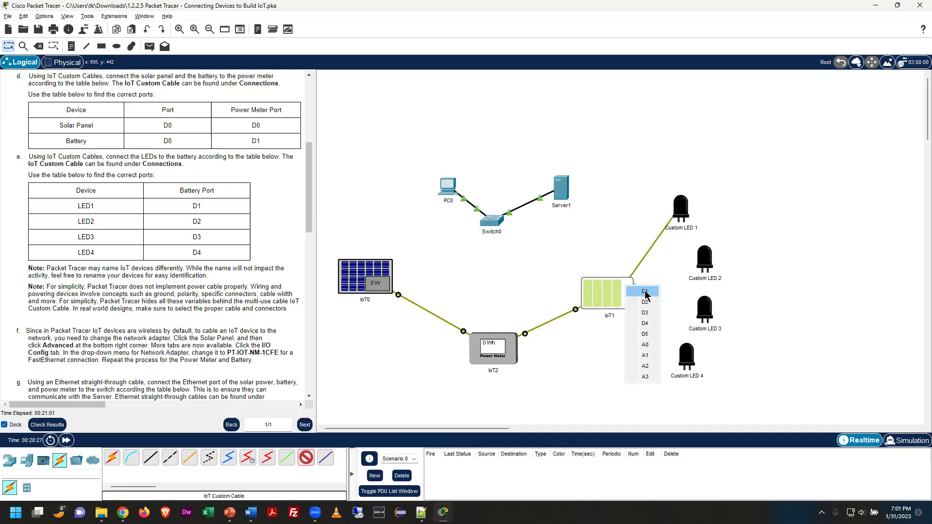
pyautogui.click(645, 292)
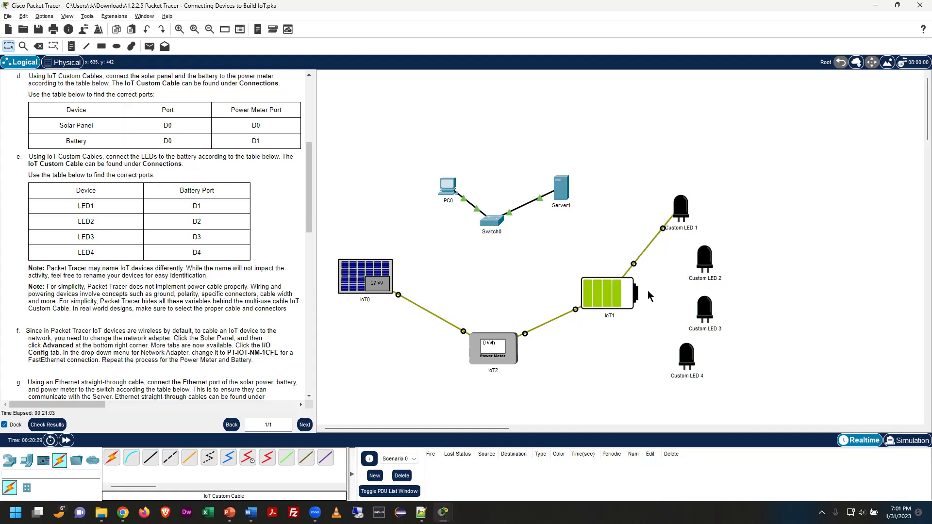
pyautogui.click(306, 457)
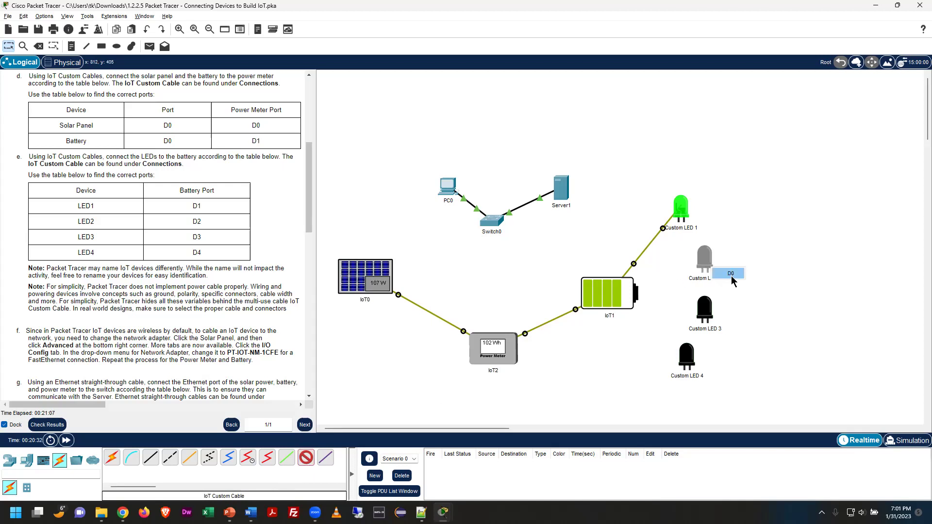
# Connect the D0 ports of Custom LEDs 2, 3, 4 to battery IoT1 ports D2, D3, D4
pyautogui.click(704, 260)
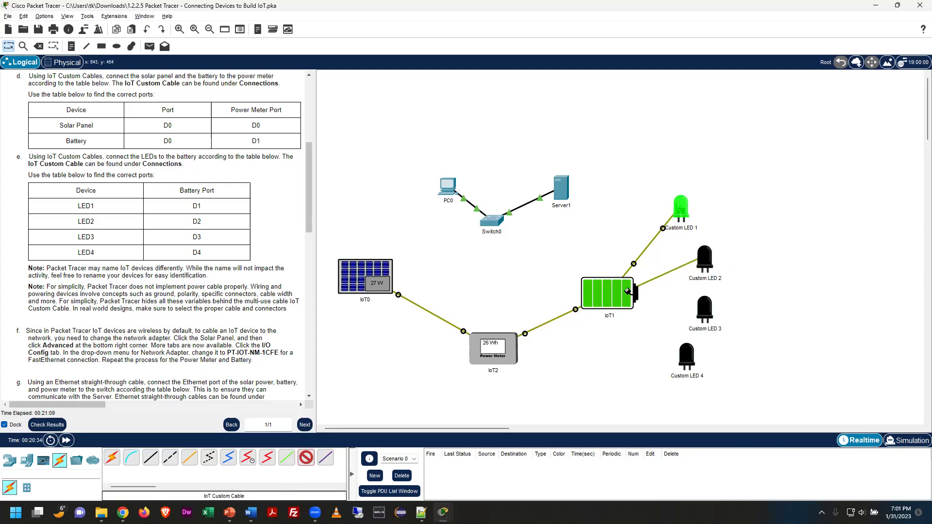
pyautogui.click(627, 291)
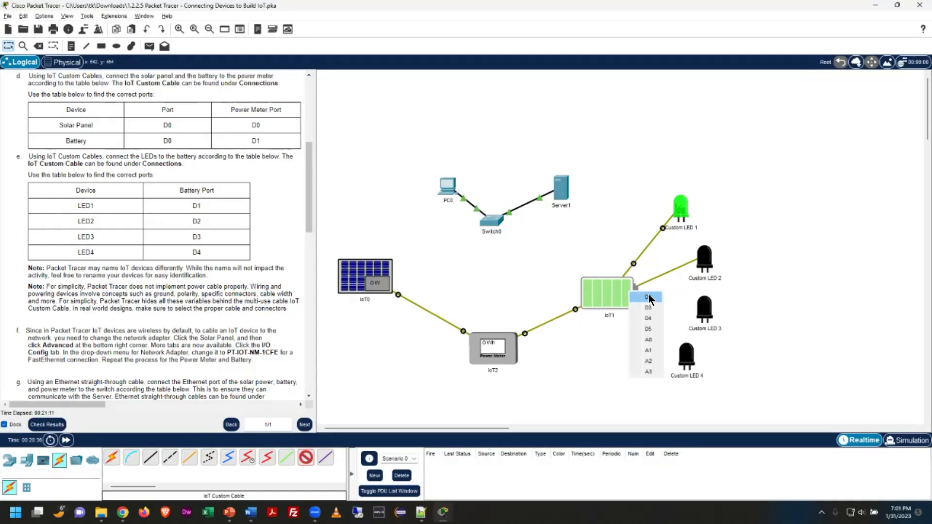
pyautogui.click(647, 298)
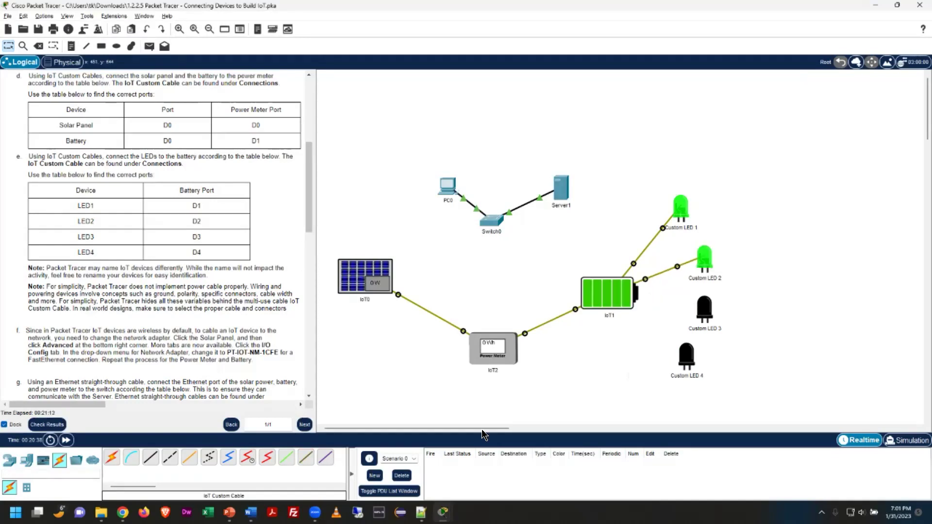
pyautogui.click(306, 457)
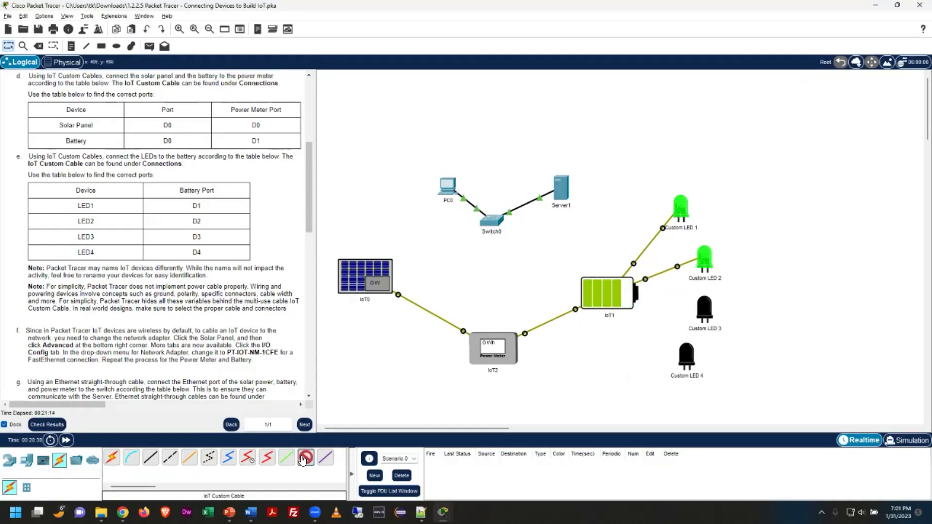
pyautogui.click(712, 317)
pyautogui.click(731, 323)
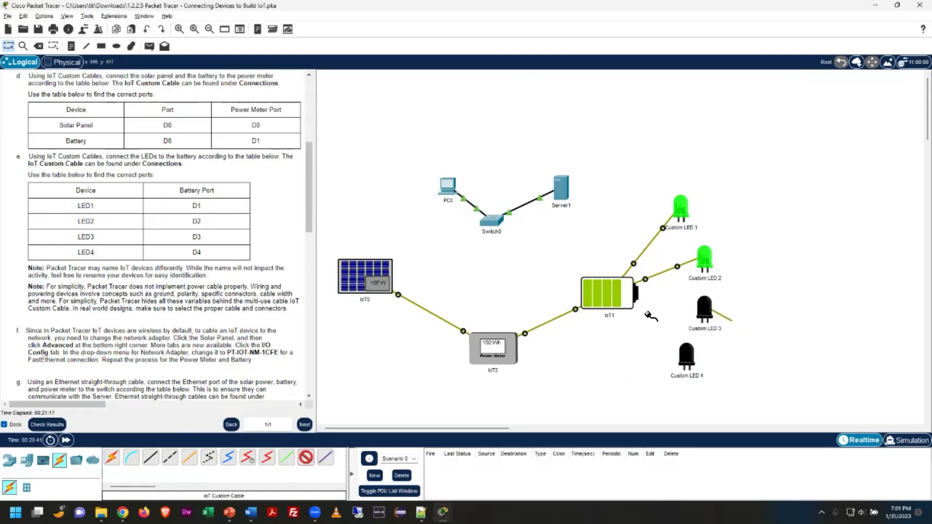
pyautogui.click(631, 302)
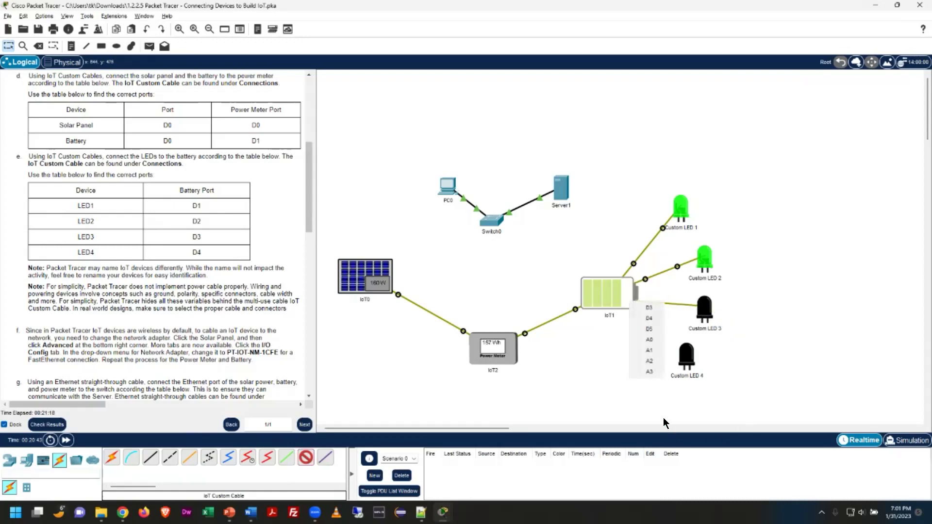
pyautogui.click(649, 307)
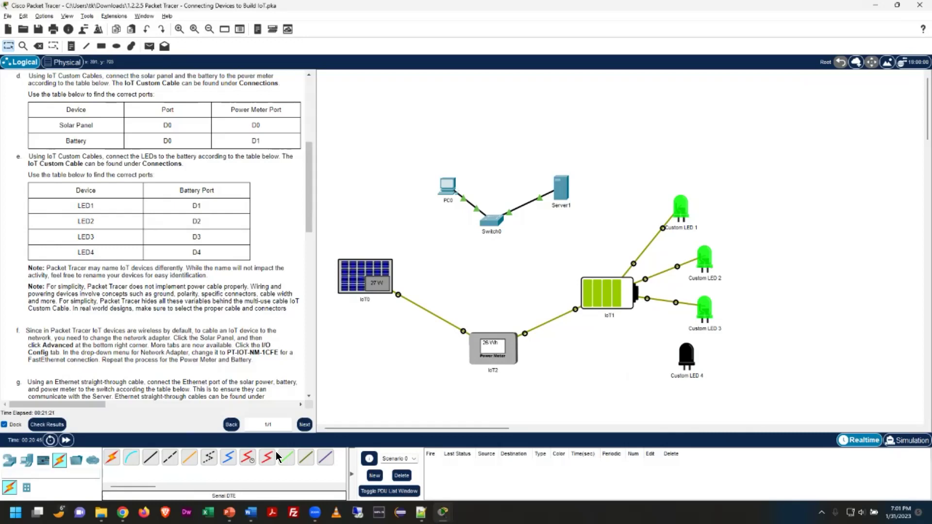
pyautogui.click(306, 457)
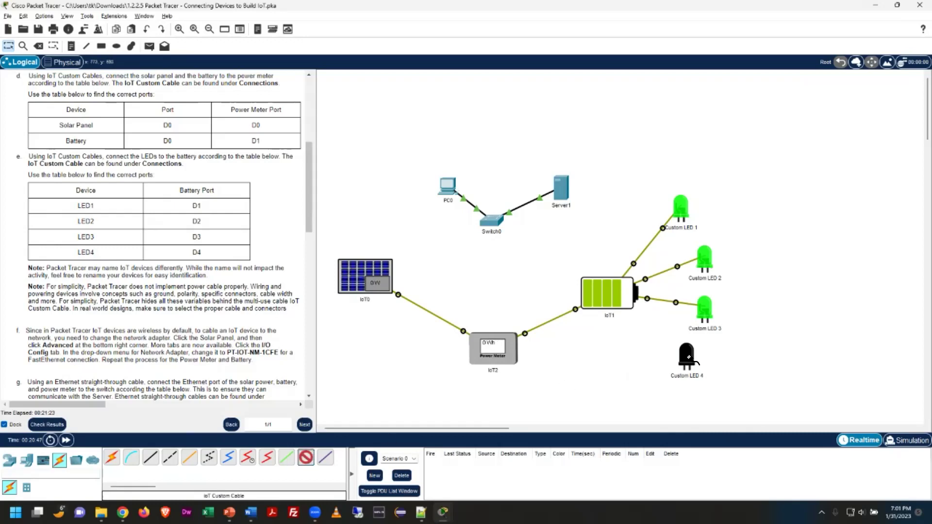
pyautogui.click(691, 356)
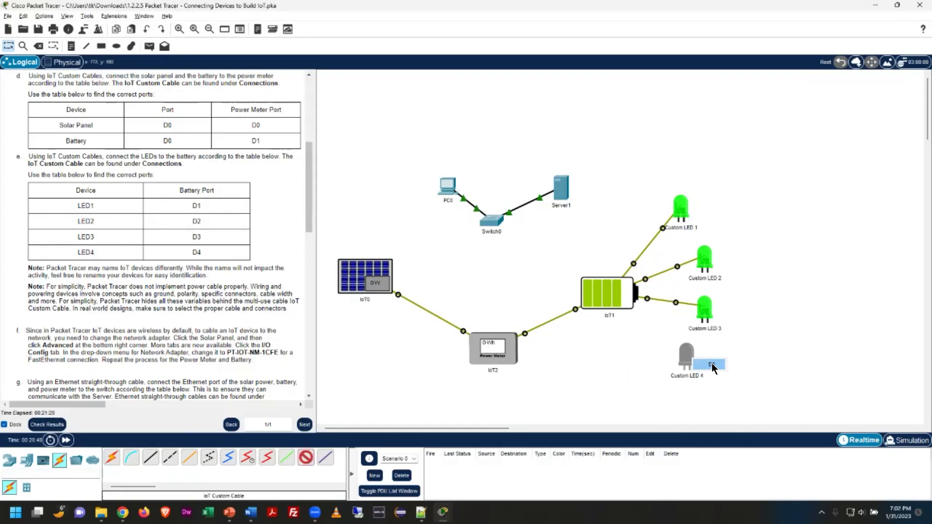
pyautogui.click(623, 304)
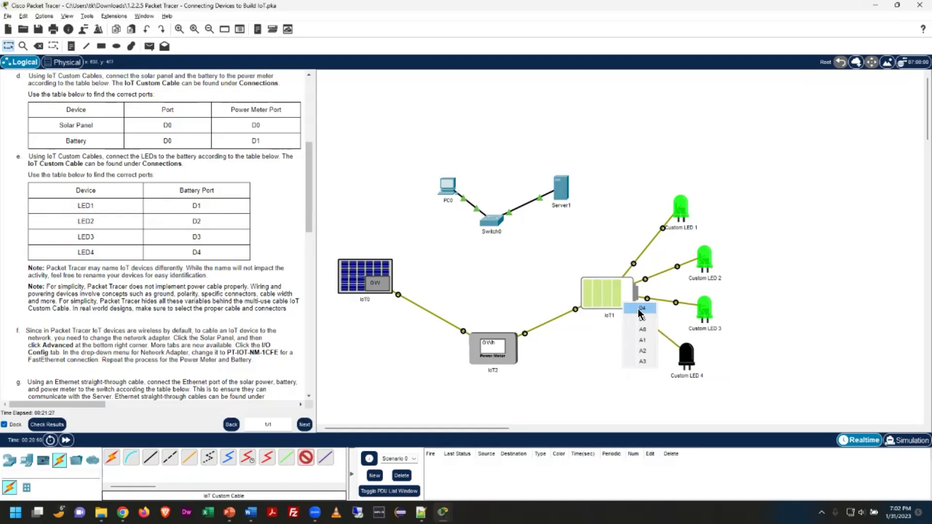
pyautogui.click(640, 310)
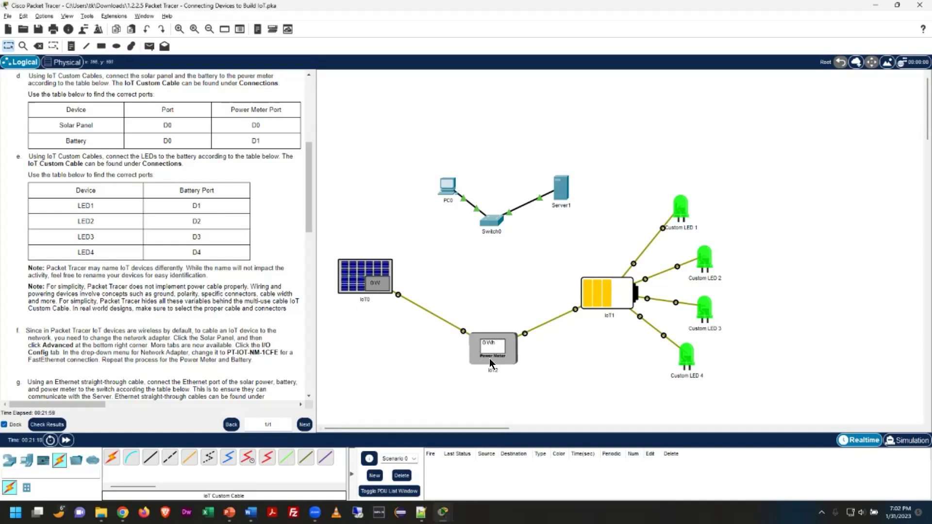
pyautogui.moveTo(491, 360)
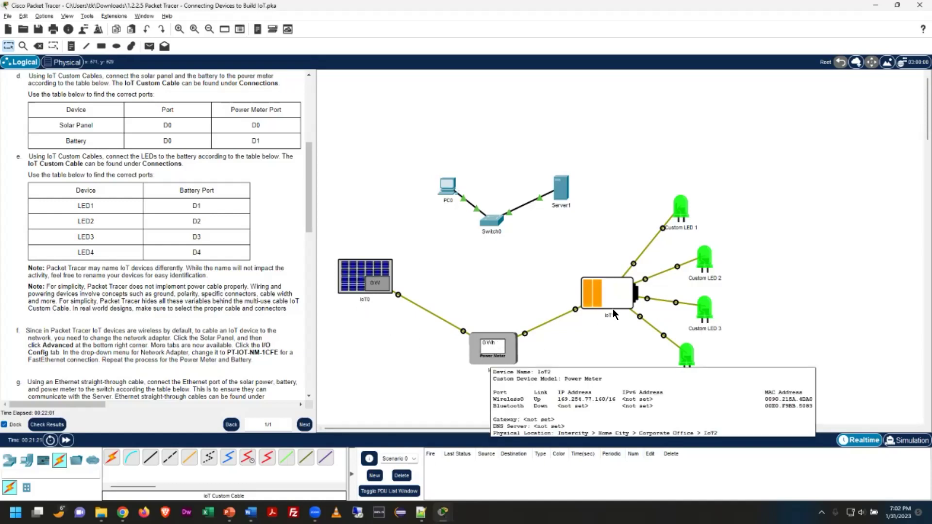
pyautogui.moveTo(611, 309)
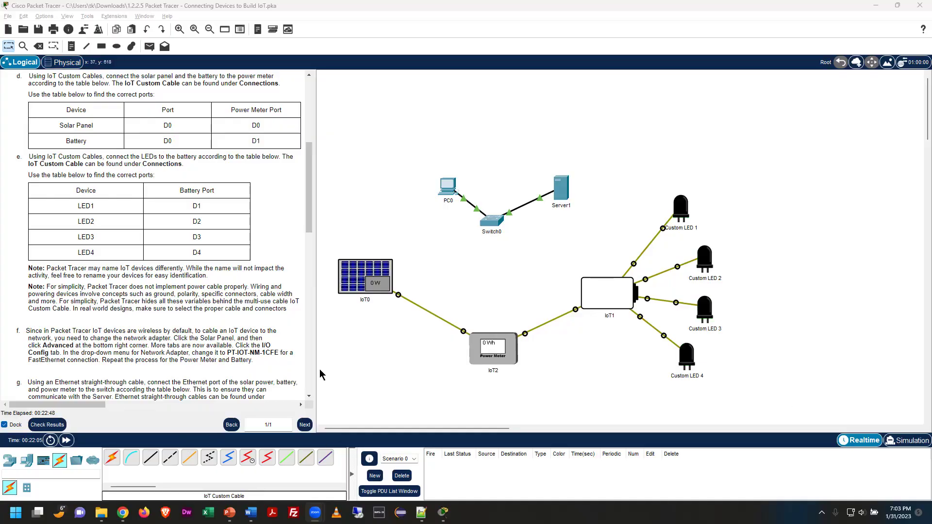
# Scroll the instructions down to steps f, g and Part 2: Configuring The Devices
pyautogui.scroll(-3, 199, 322)
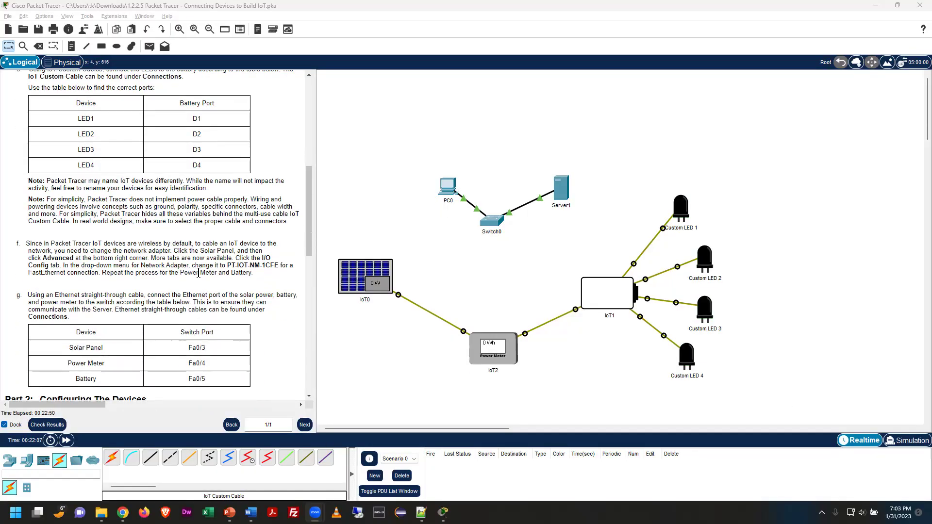
pyautogui.scroll(-2, 198, 274)
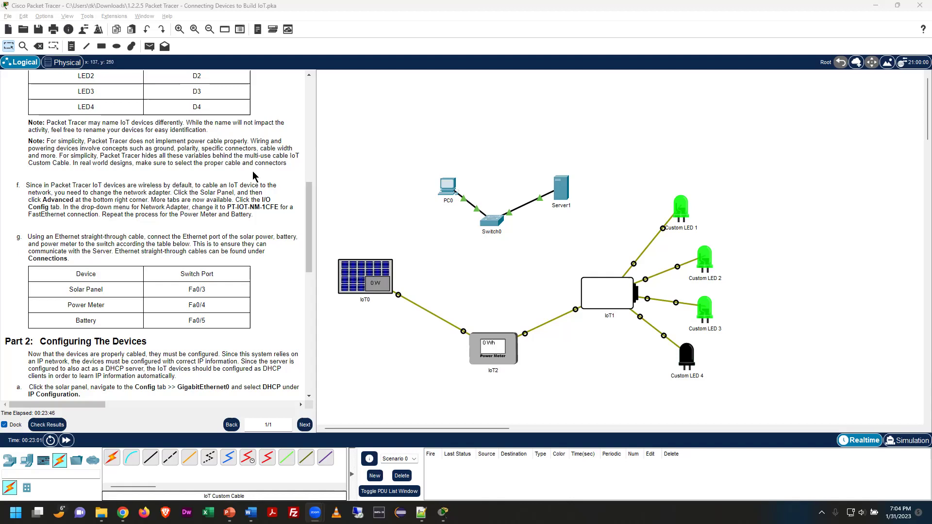
# Open IoT0's Advanced I/O Config and expand its Network Adapter list, currently PT-IOT-NM-1W
pyautogui.click(354, 274)
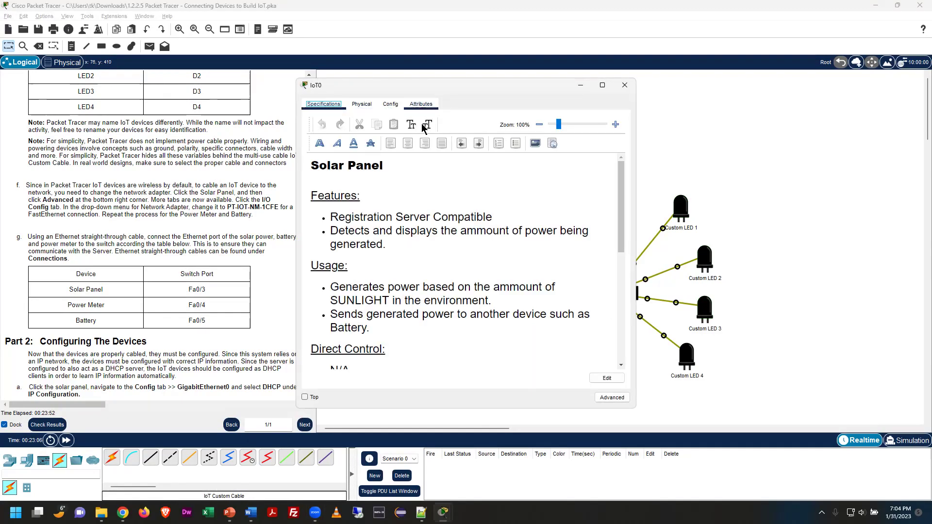
pyautogui.click(618, 400)
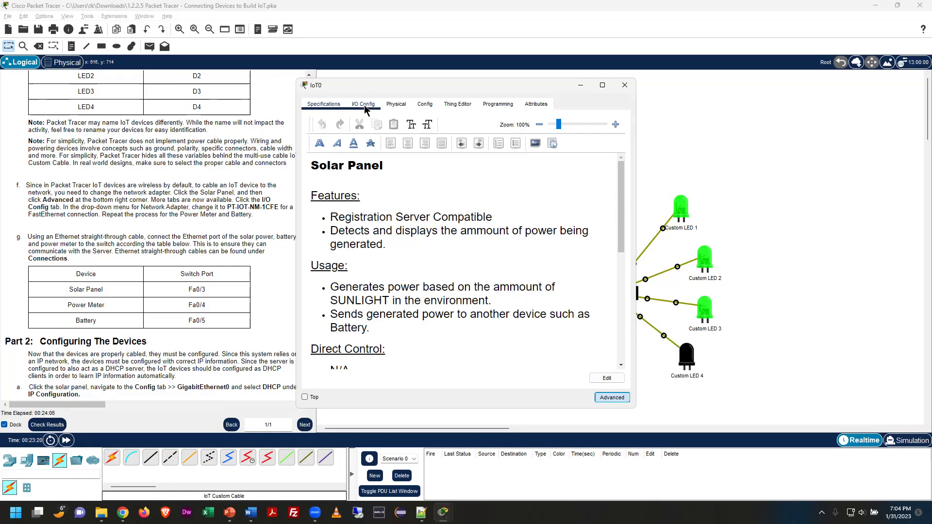
pyautogui.click(364, 105)
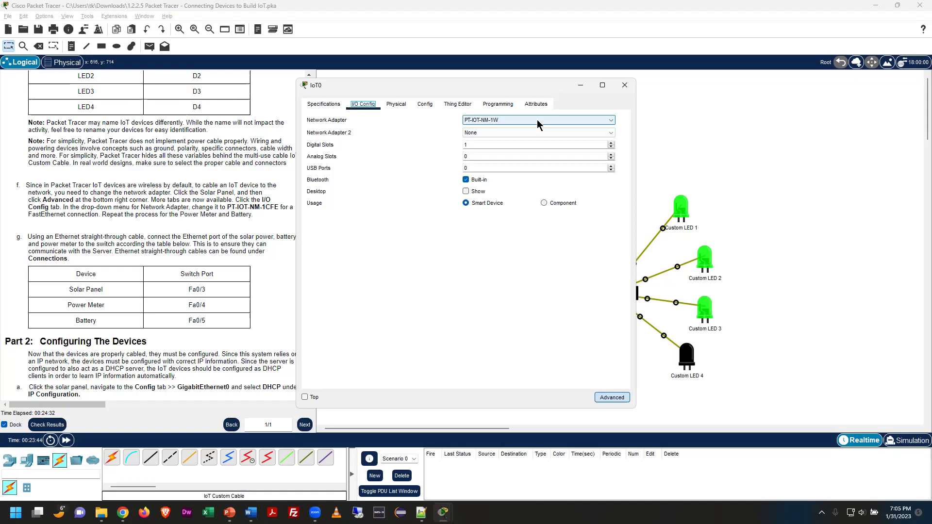
pyautogui.click(537, 120)
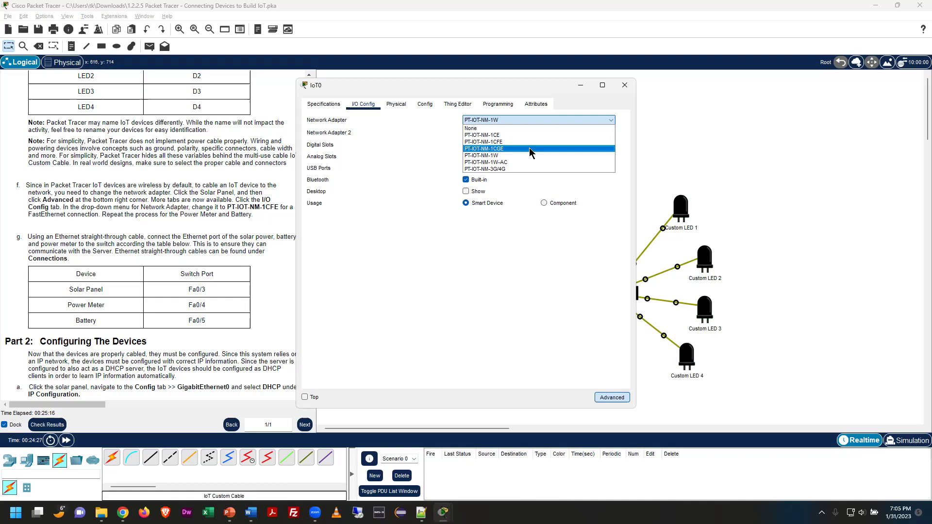
# Select PT-IOT-NM-1CGE as IoT0's network adapter and close its settings window
pyautogui.click(530, 149)
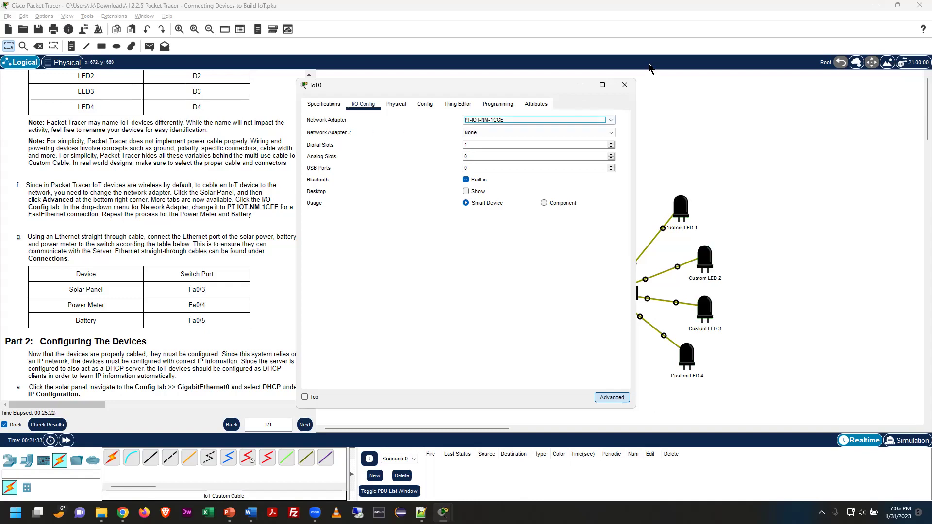
pyautogui.click(625, 86)
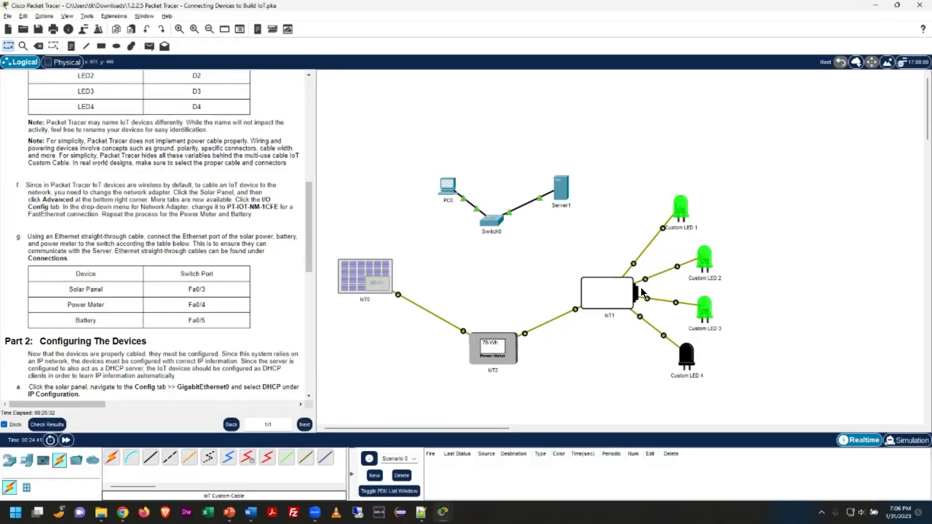
# Set power meter IoT2's network adapter to PT-IOT-NM-1CFE in Advanced > I/O Config, then close
pyautogui.click(487, 357)
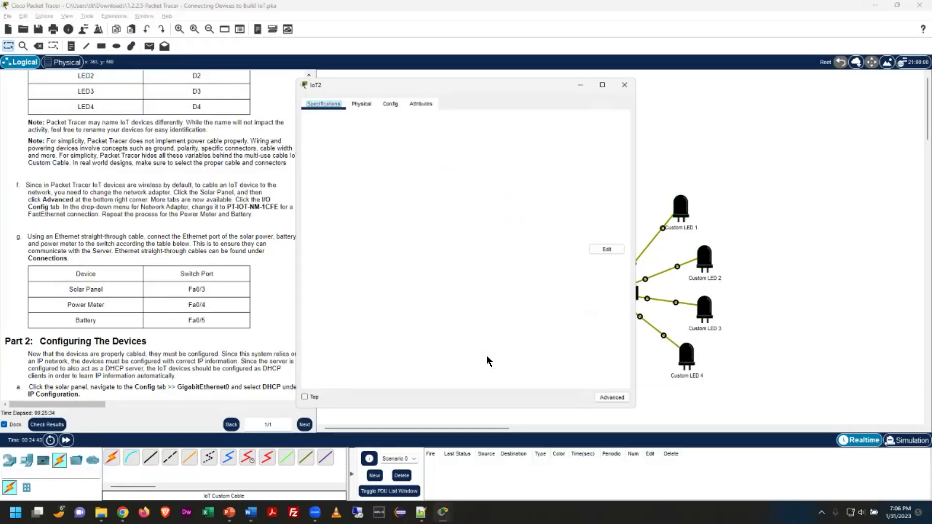
pyautogui.click(622, 400)
pyautogui.click(361, 104)
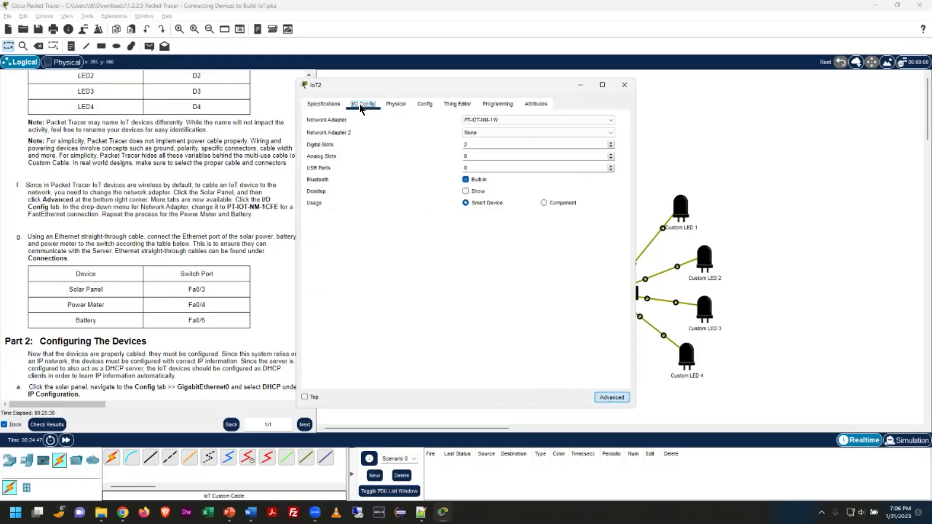
pyautogui.click(509, 119)
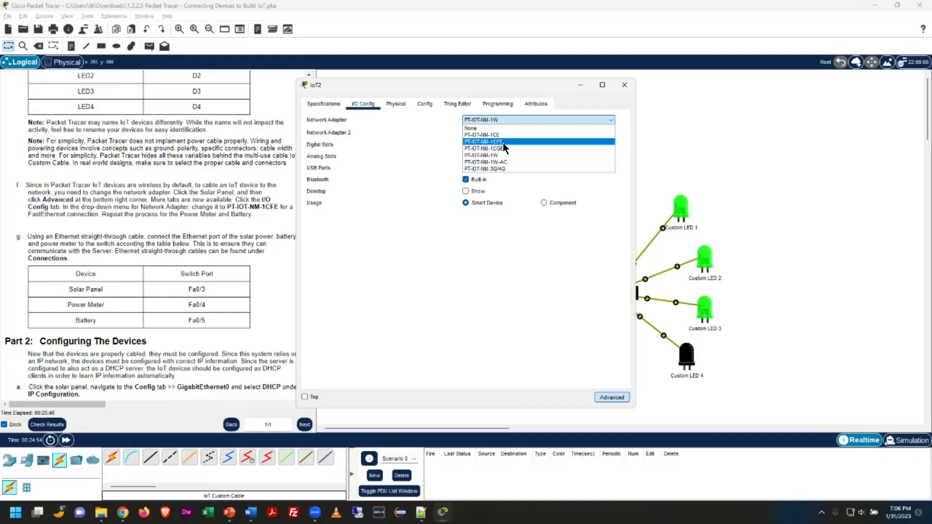
pyautogui.click(503, 143)
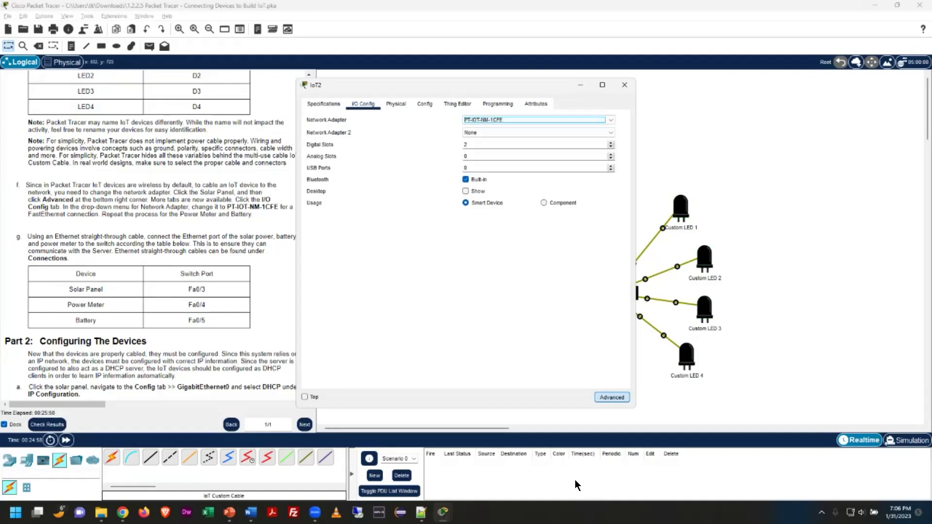
pyautogui.click(624, 85)
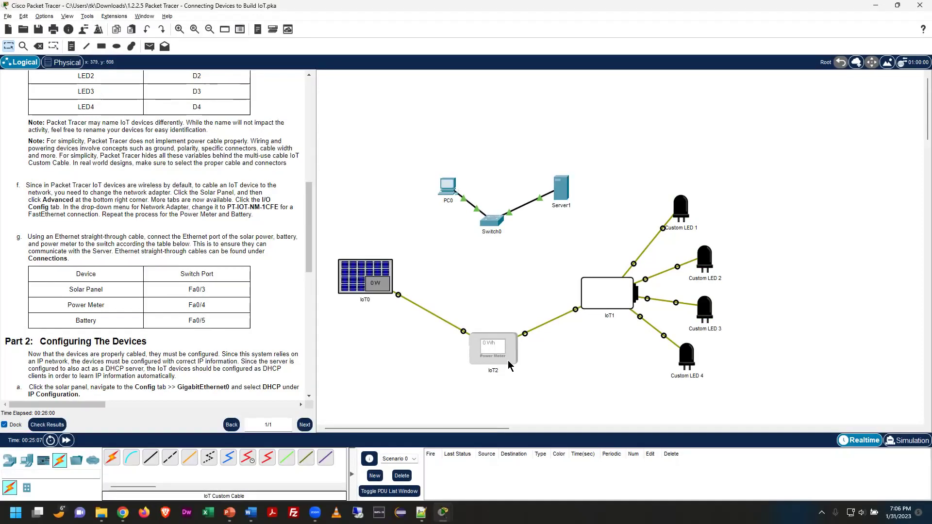
# Set battery IoT1's network adapter to PT-IOT-NM-1CFE in Advanced > I/O Config, then close
pyautogui.click(602, 302)
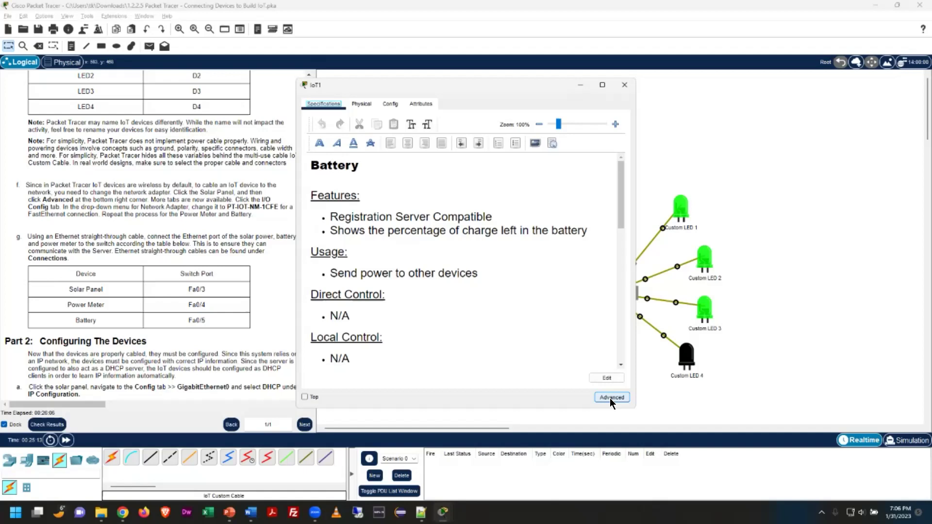
pyautogui.click(610, 398)
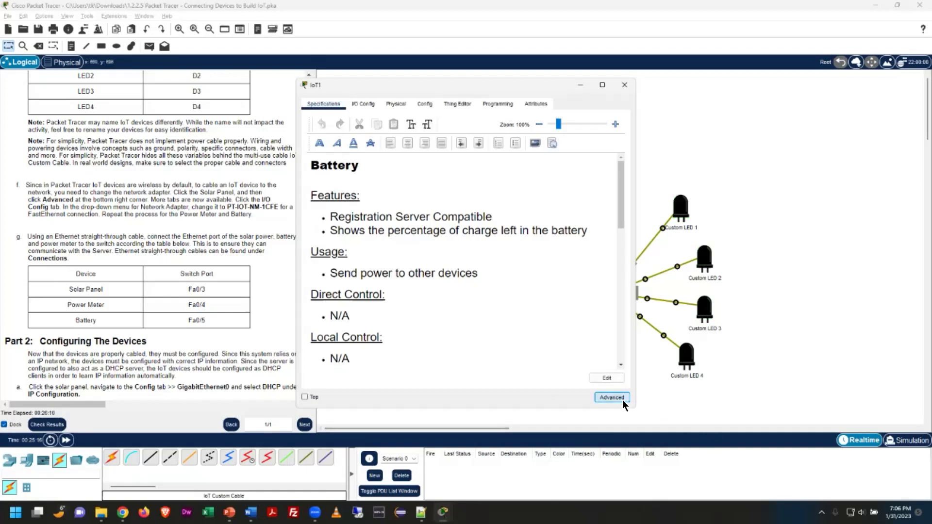
pyautogui.click(362, 106)
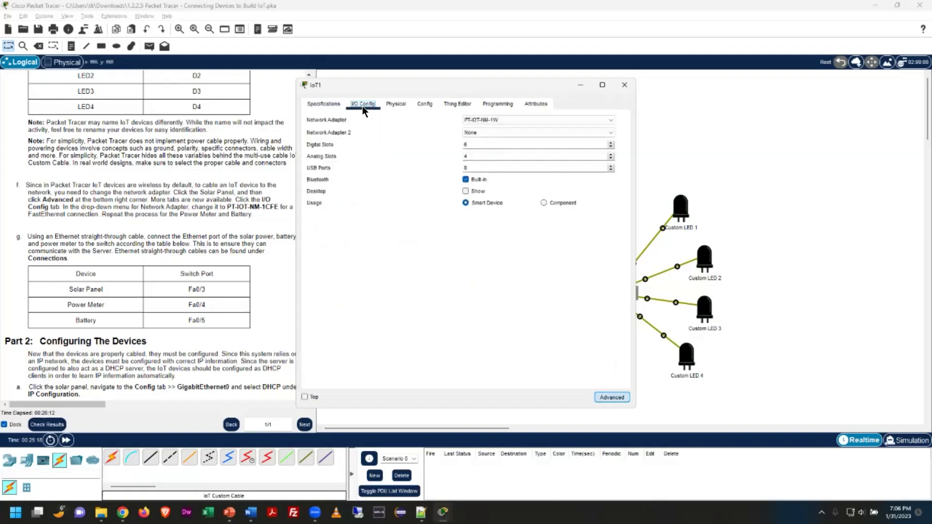
pyautogui.click(483, 119)
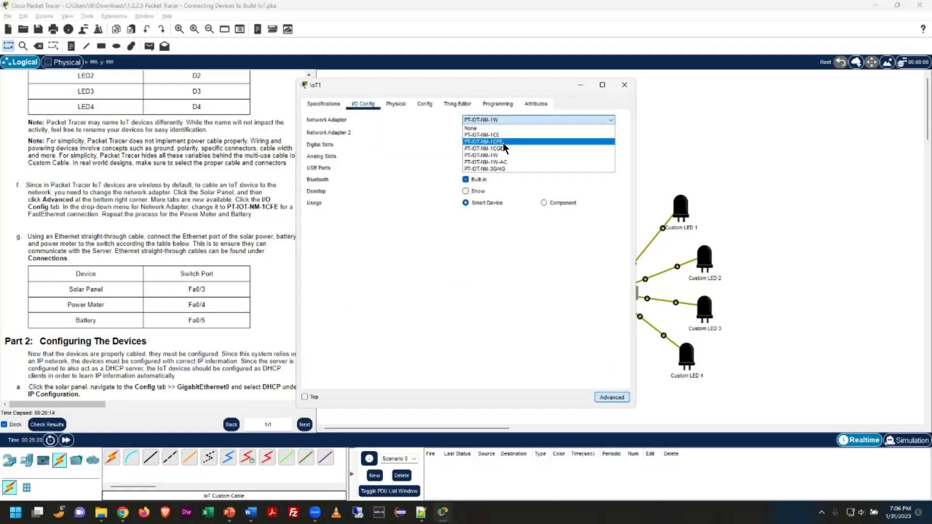
pyautogui.click(503, 142)
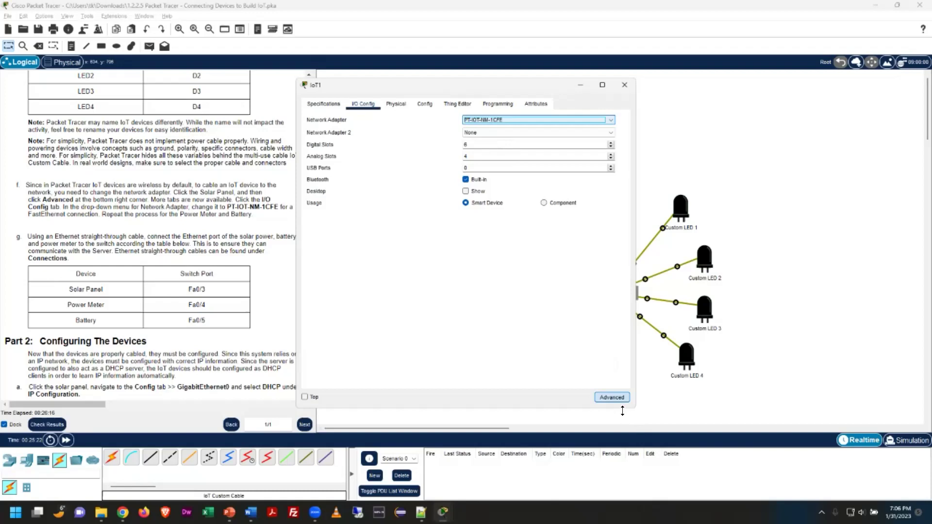
pyautogui.click(629, 86)
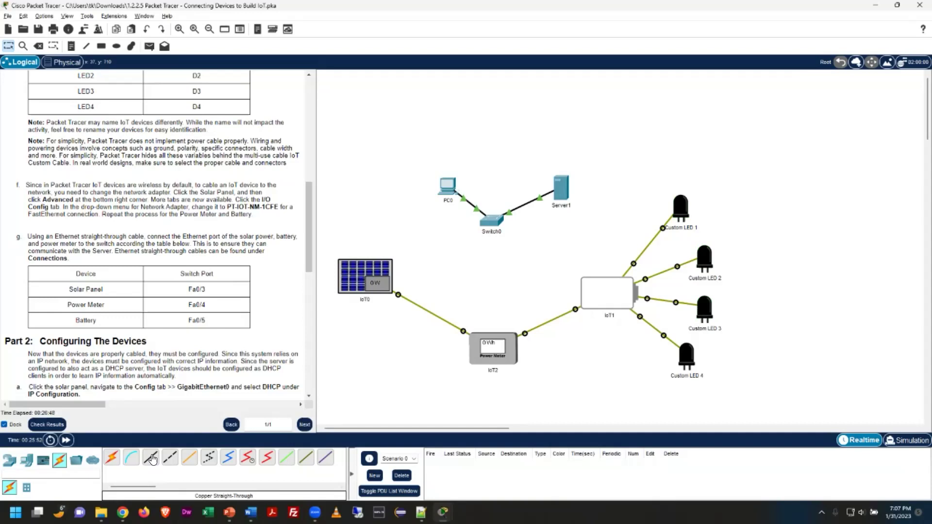
# Cable solar panel IoT0's GigabitEthernet0 to Switch0's FastEthernet0/3 with copper straight-through
pyautogui.click(152, 459)
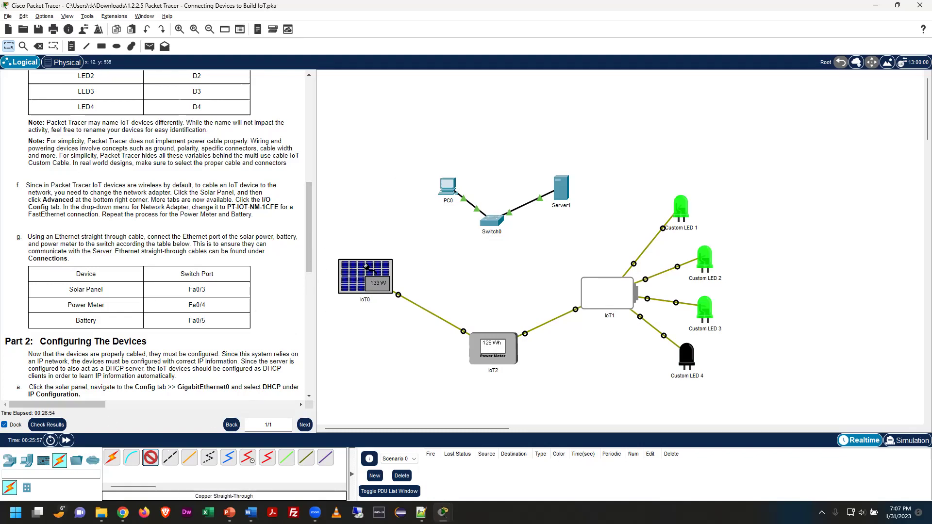
pyautogui.moveTo(370, 269)
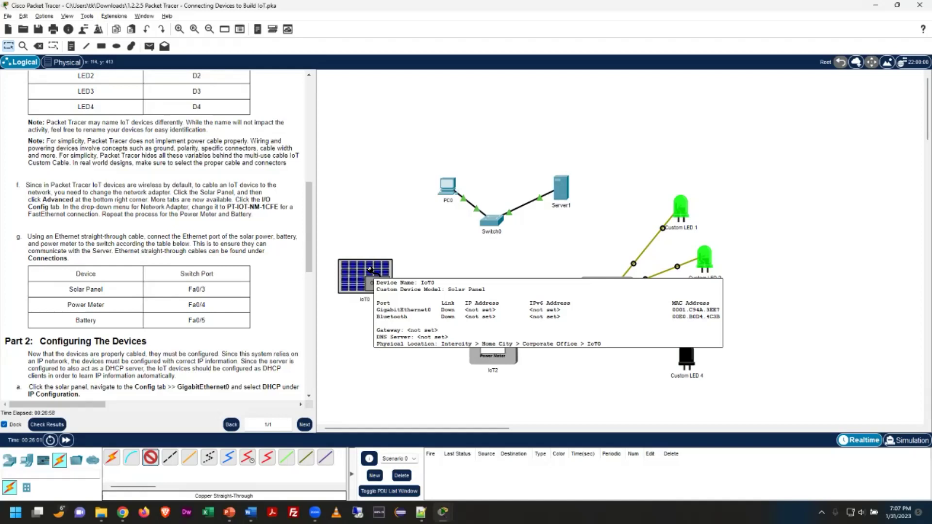
pyautogui.click(371, 274)
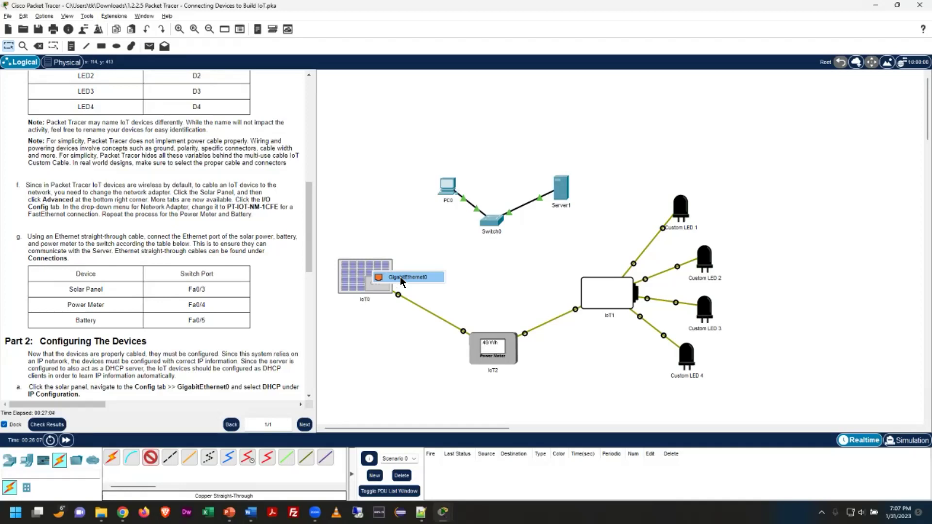
pyautogui.click(401, 278)
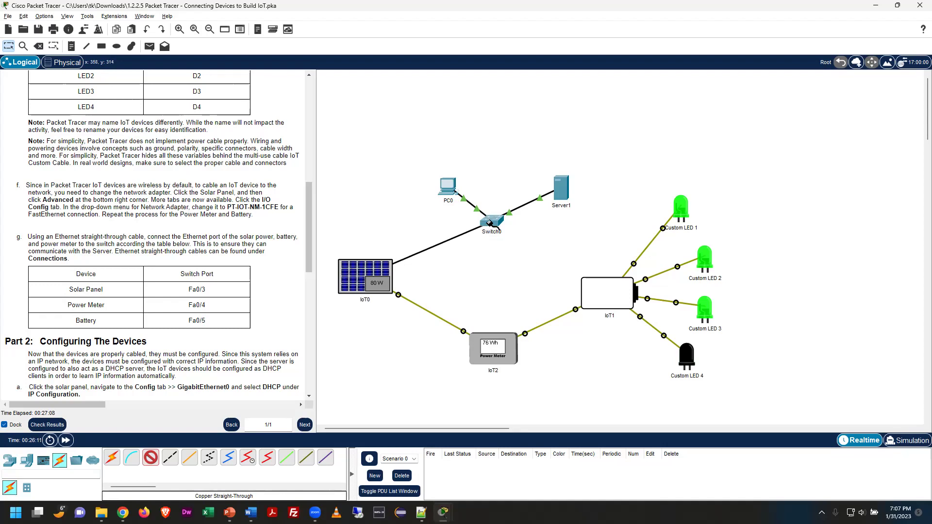
pyautogui.click(490, 222)
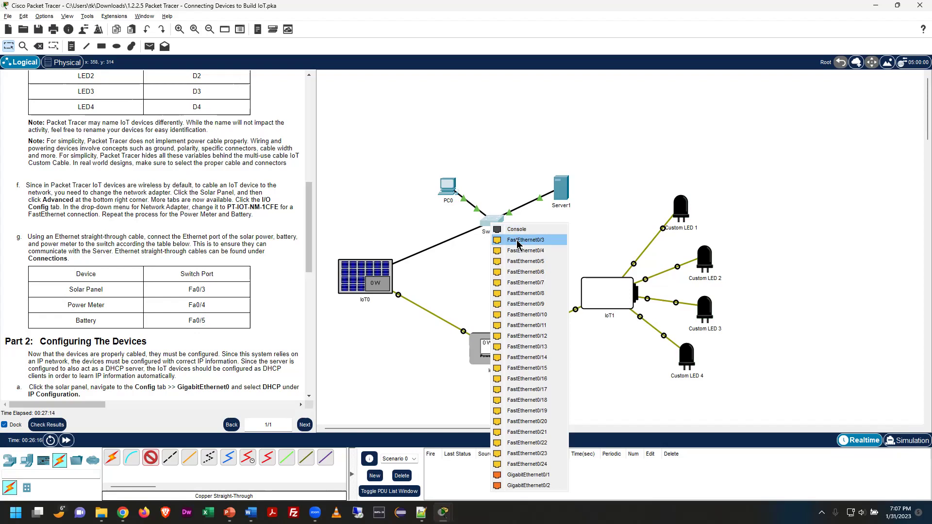
pyautogui.click(518, 242)
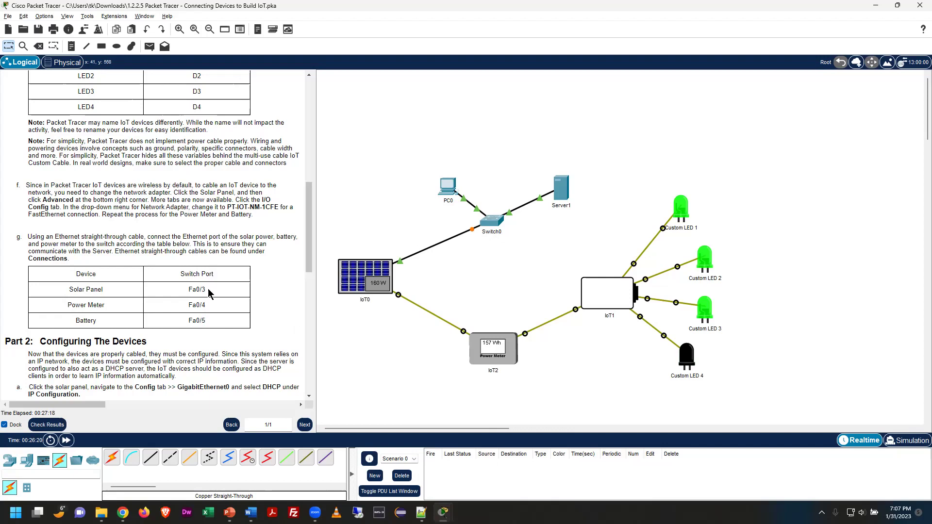
# Cable power meter IoT2's FastEthernet0 to Switch0's FastEthernet0/4 with copper straight-through
pyautogui.click(150, 458)
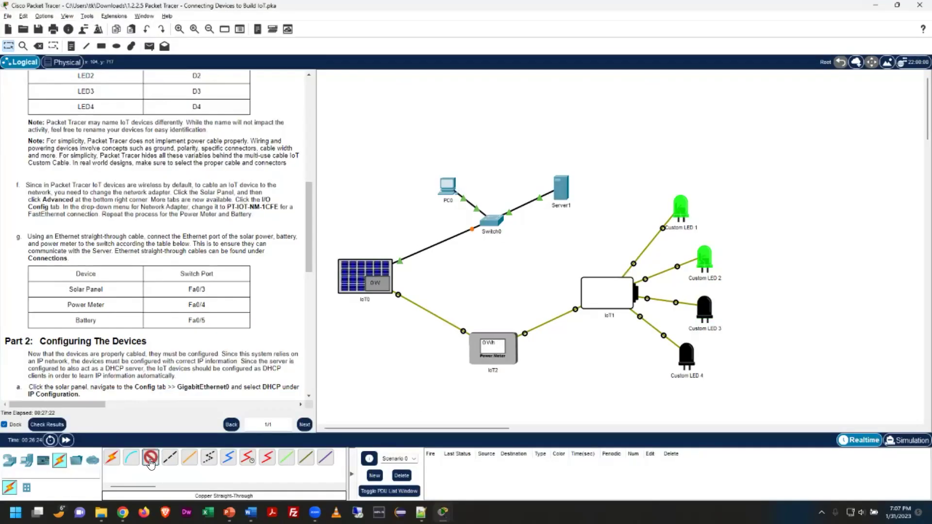
pyautogui.click(500, 351)
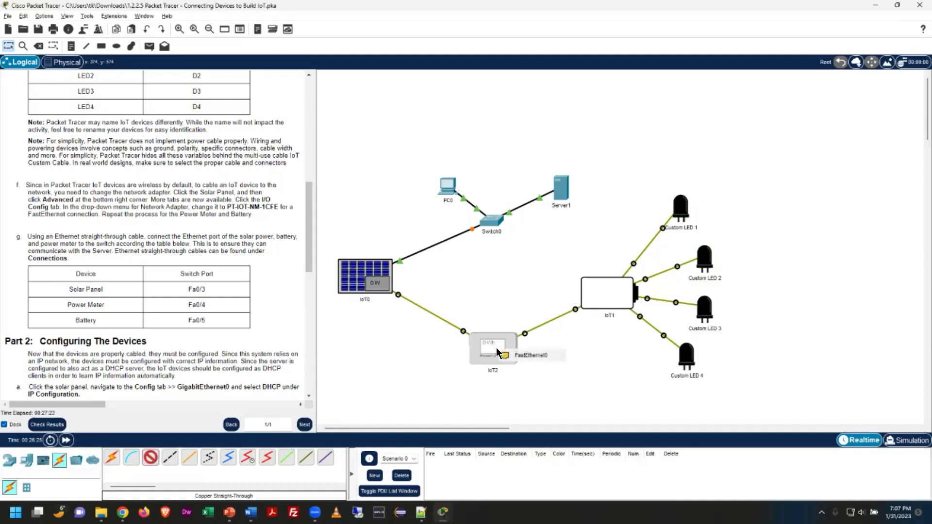
pyautogui.click(541, 357)
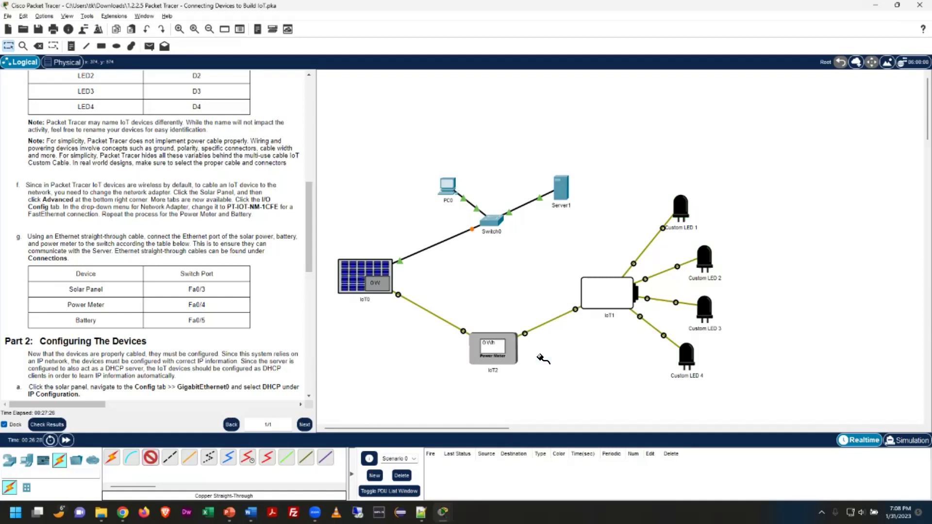
pyautogui.click(494, 221)
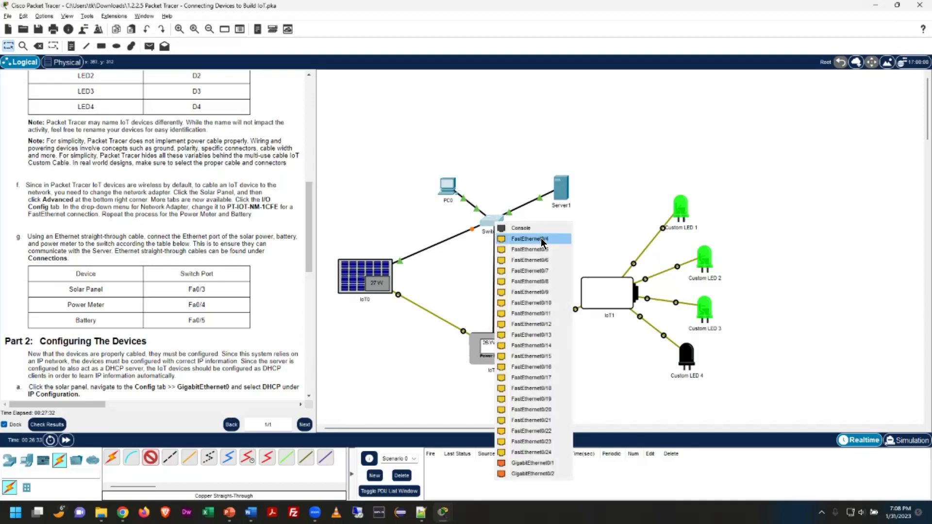
pyautogui.click(541, 238)
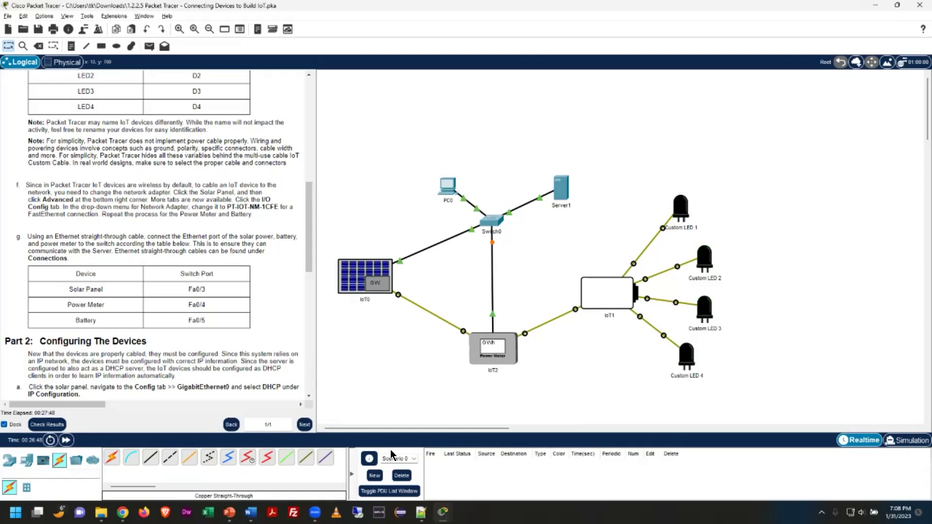
# Cable battery IoT1's FastEthernet0 to Switch0's FastEthernet0/5 with copper straight-through
pyautogui.click(150, 457)
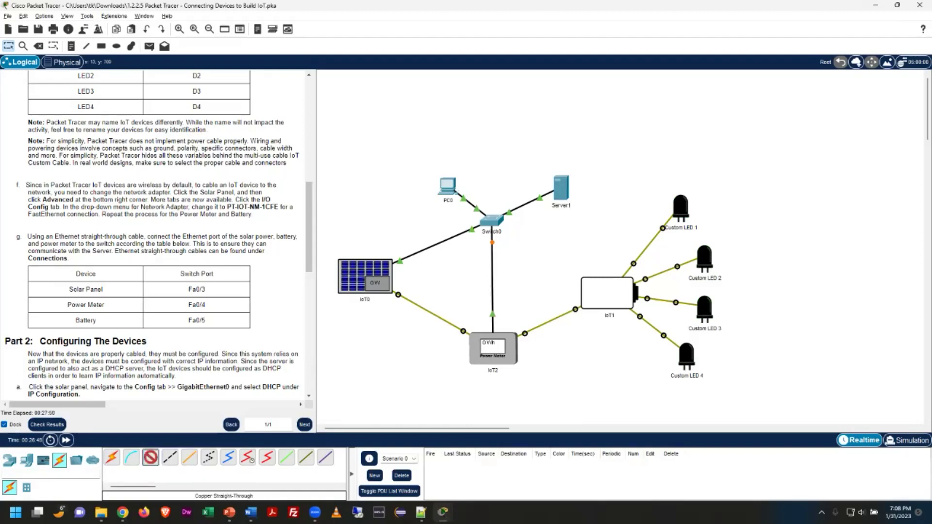
pyautogui.click(608, 293)
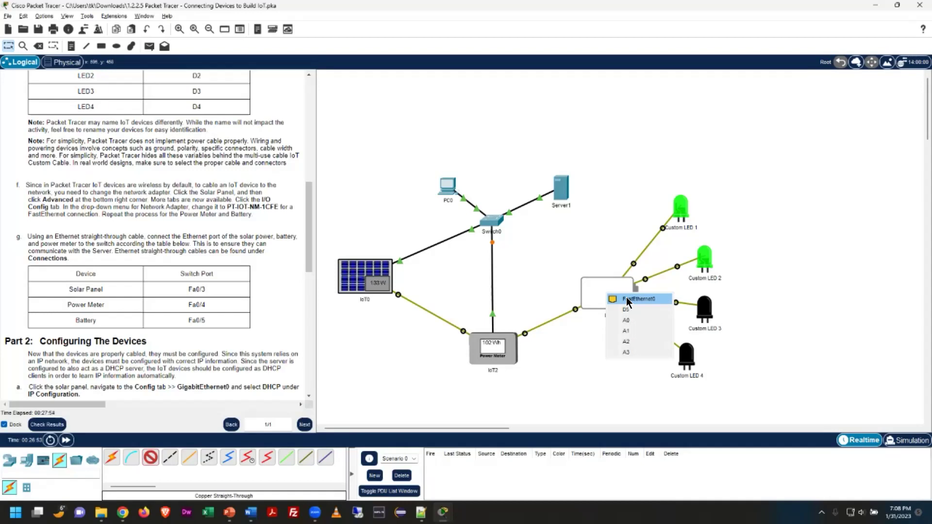
pyautogui.click(627, 299)
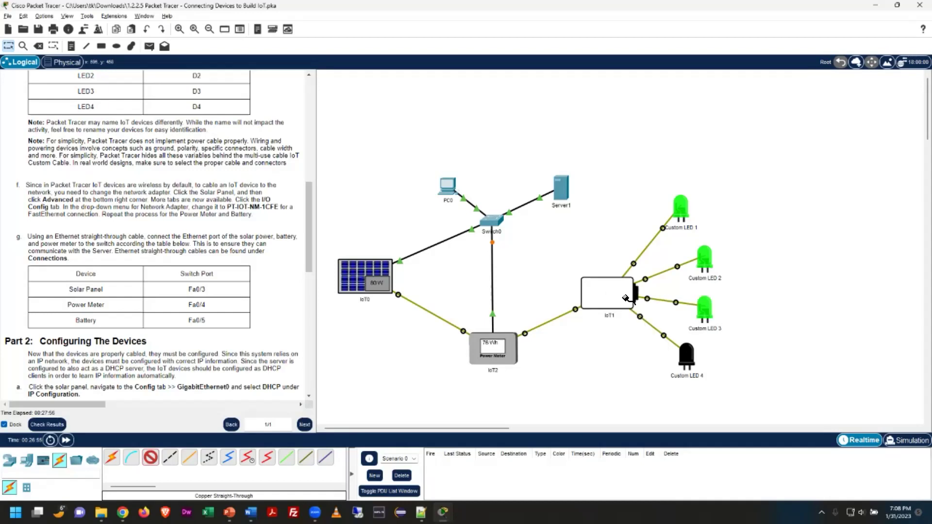
pyautogui.click(497, 222)
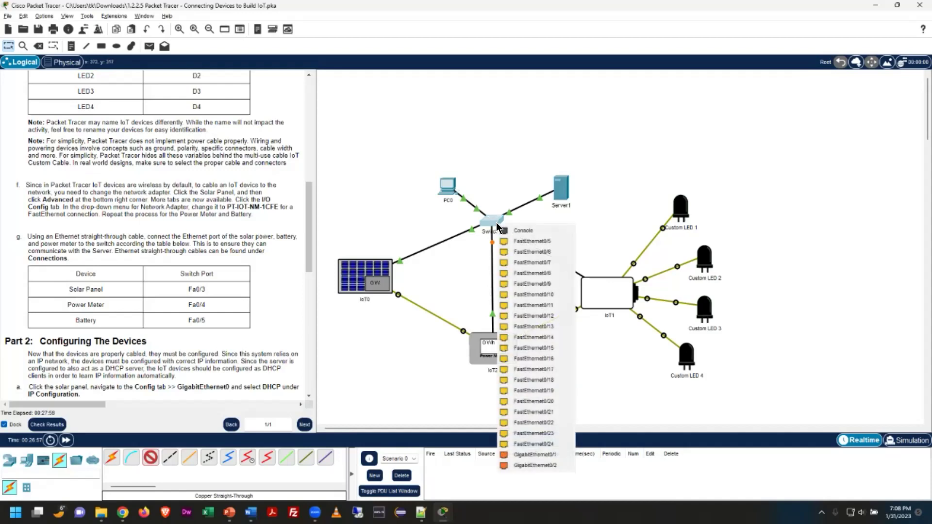
pyautogui.click(550, 243)
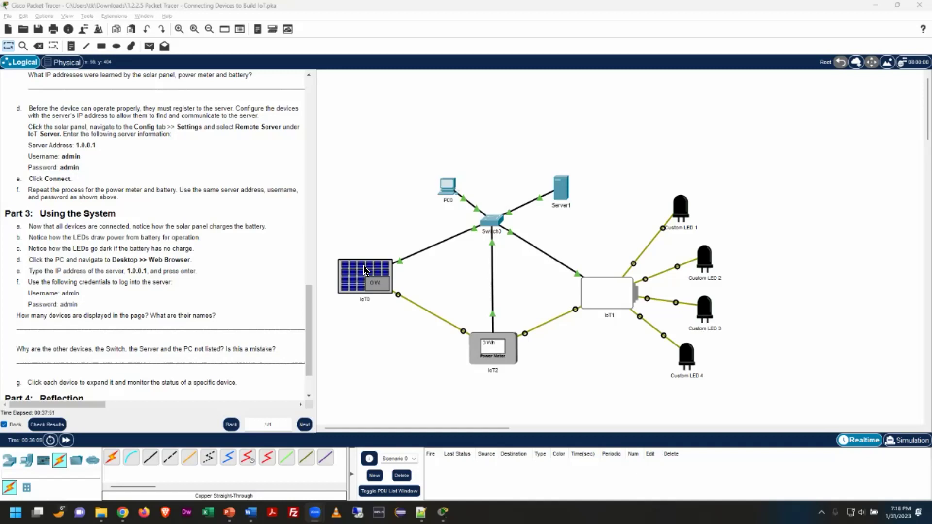
# Point IoT0 at Remote Server 1.0.0.1 in Config > Settings, refresh the connection, and close
pyautogui.scroll(1, 162, 155)
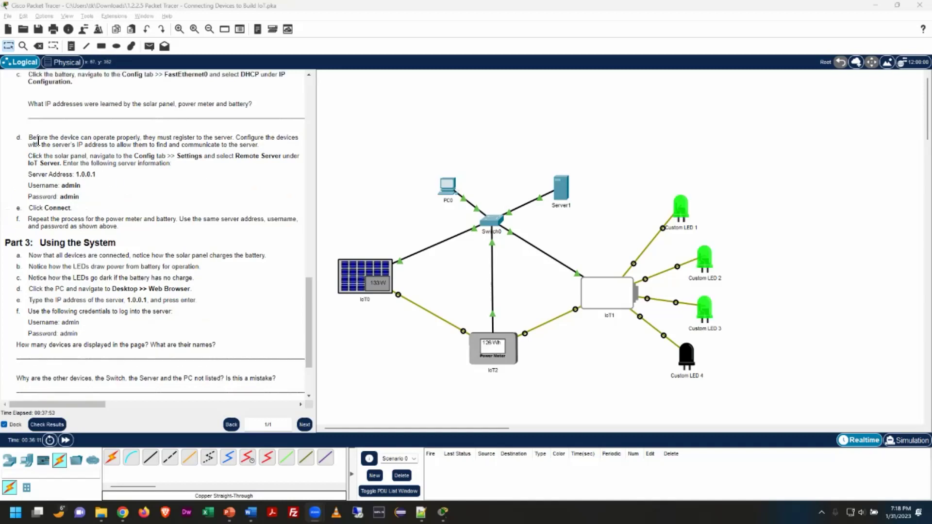
pyautogui.moveTo(28, 136); pyautogui.dragTo(207, 230)
pyautogui.click(391, 218)
pyautogui.click(357, 267)
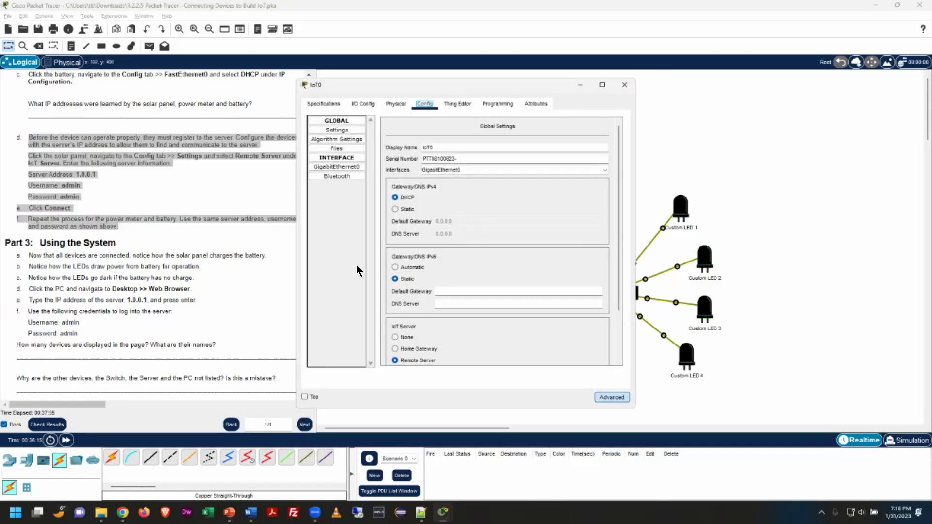
pyautogui.click(352, 128)
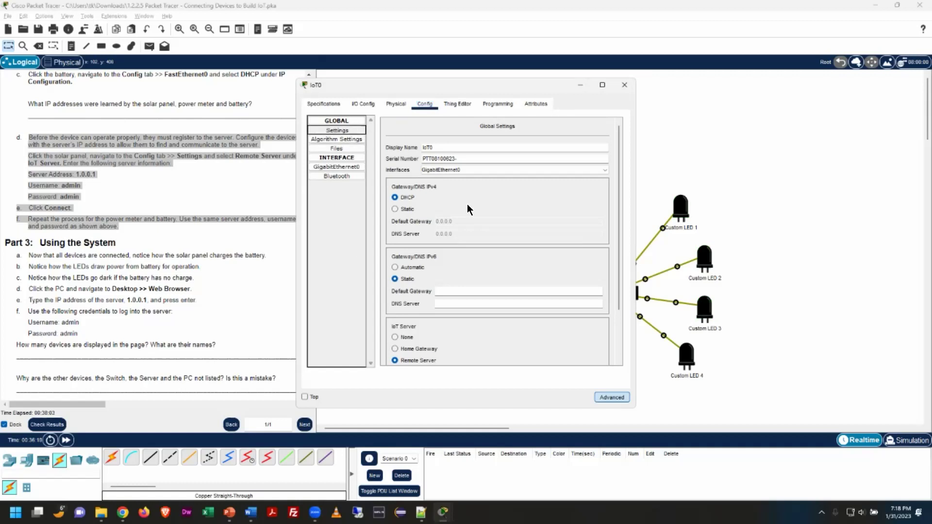
pyautogui.scroll(-3, 532, 295)
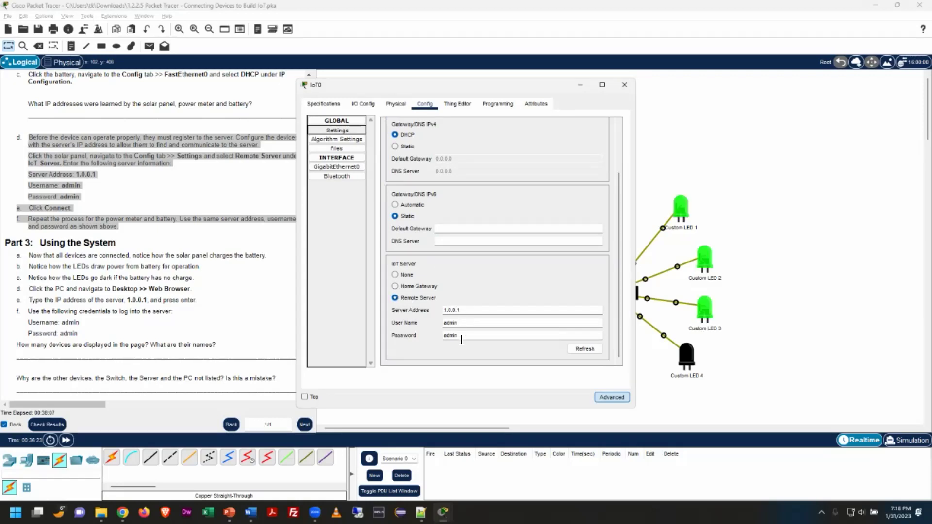
pyautogui.click(592, 353)
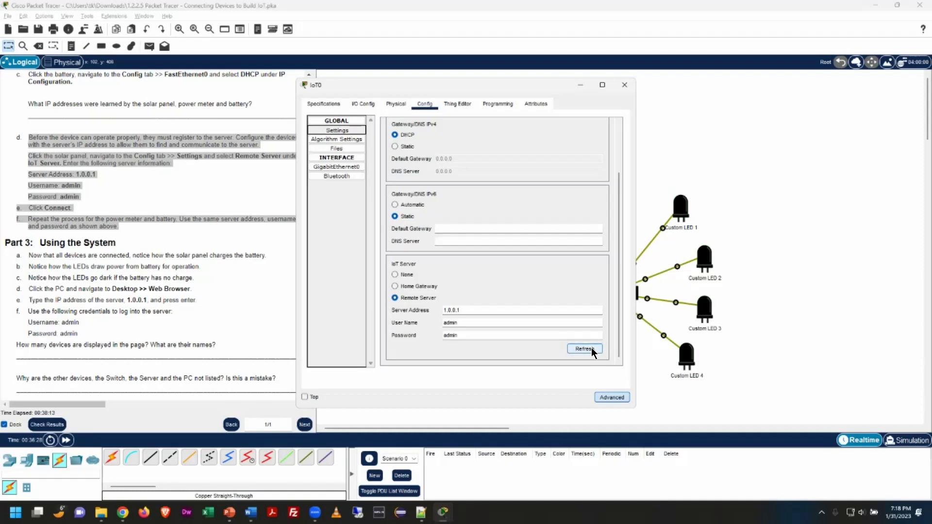
pyautogui.click(588, 350)
pyautogui.click(625, 85)
# Confirm IoT2 uses Remote Server 1.0.0.1 in its Settings, refresh, and close
pyautogui.click(512, 355)
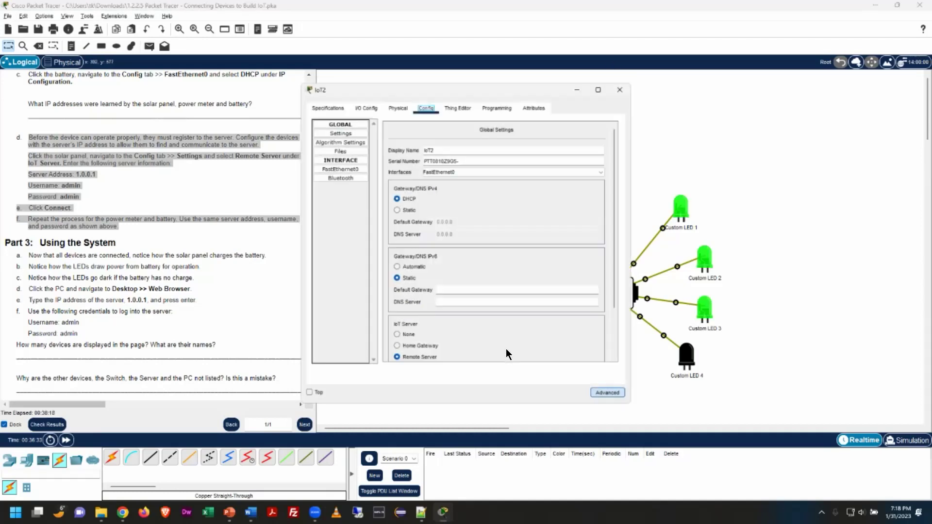
pyautogui.click(337, 131)
pyautogui.scroll(-2, 402, 266)
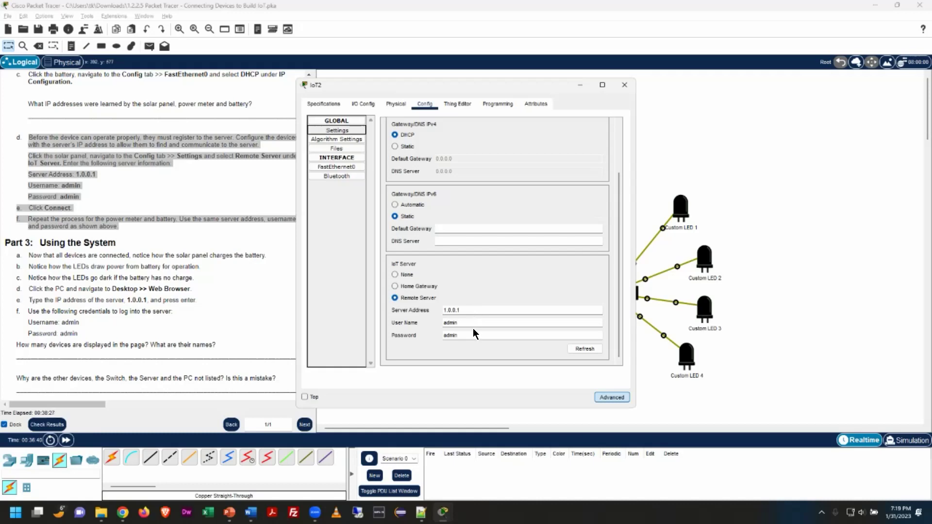
pyautogui.click(585, 349)
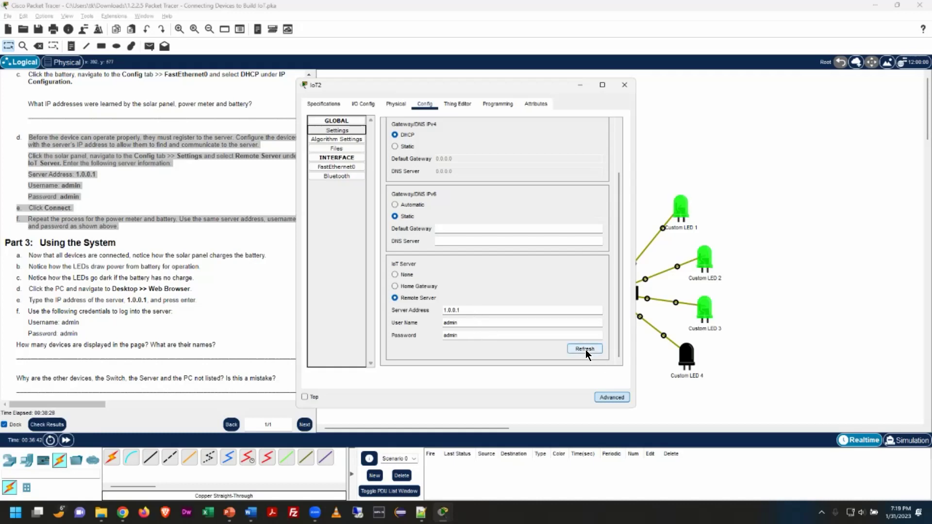
pyautogui.click(624, 85)
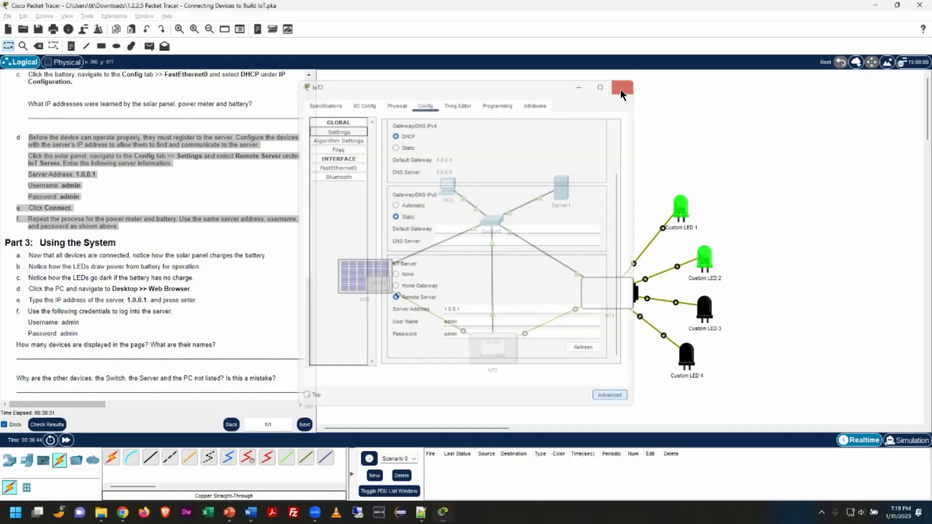
# Confirm battery IoT1 uses Remote Server 1.0.0.1 in its Settings, then close
pyautogui.click(600, 293)
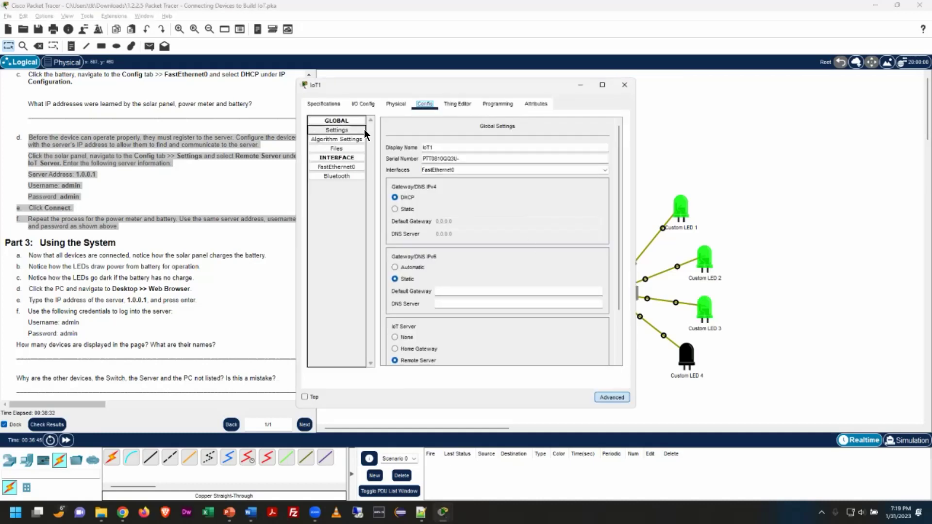
pyautogui.click(350, 129)
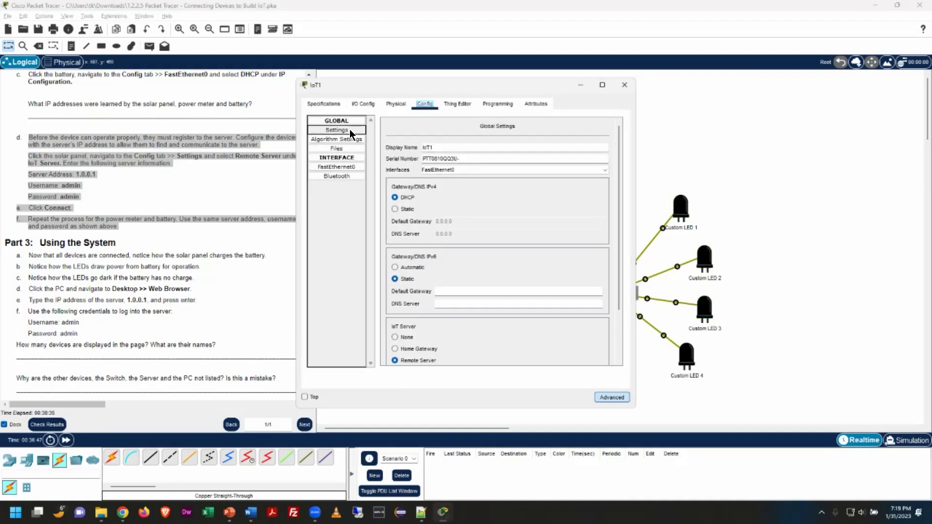
pyautogui.click(346, 127)
pyautogui.scroll(-3, 505, 300)
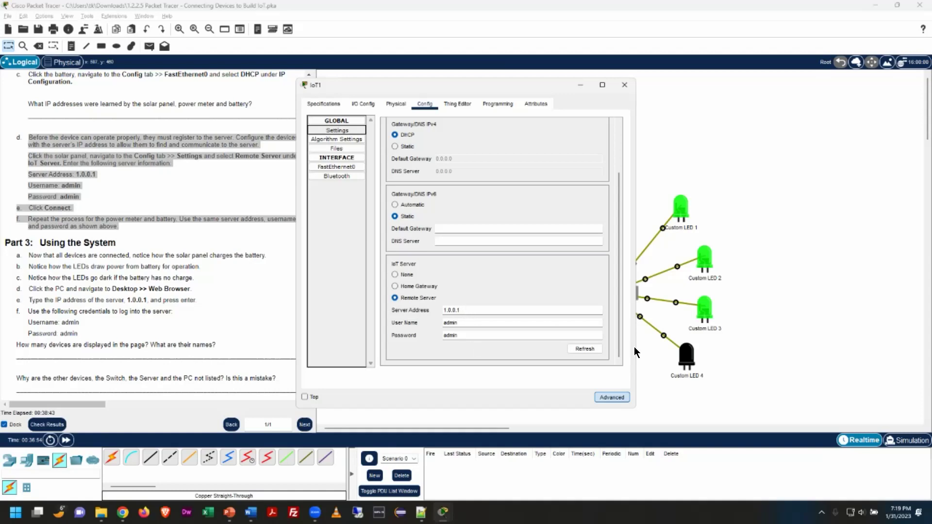
pyautogui.click(625, 85)
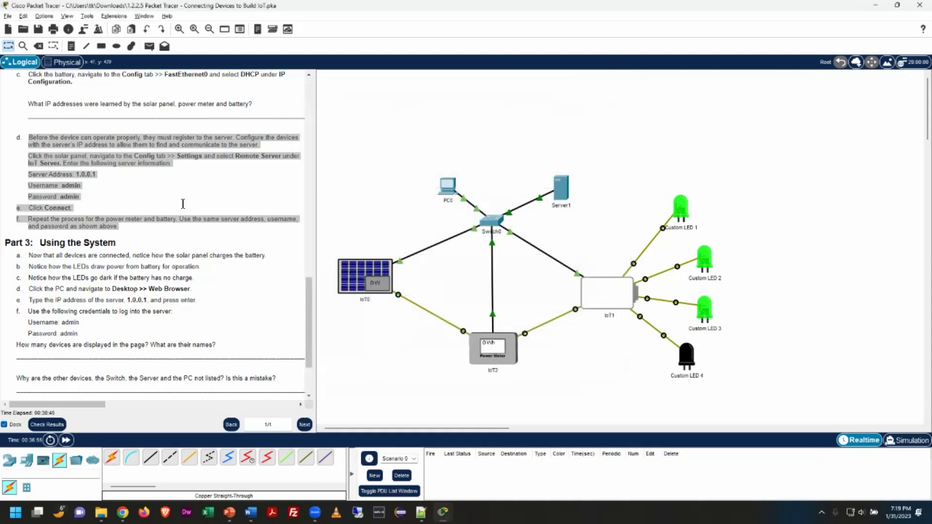
# Scroll the instructions to Part 4 and show End Devices in the device-type box
pyautogui.scroll(-3, 229, 202)
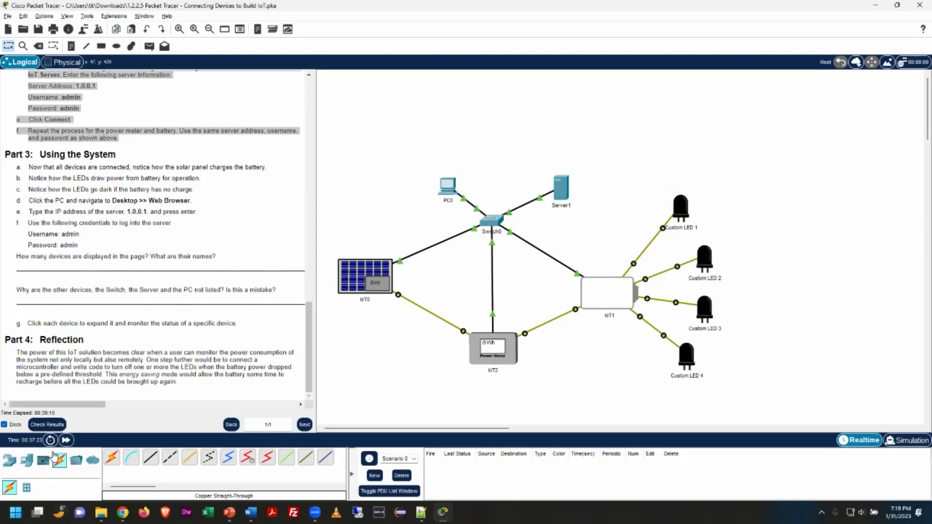
pyautogui.click(10, 460)
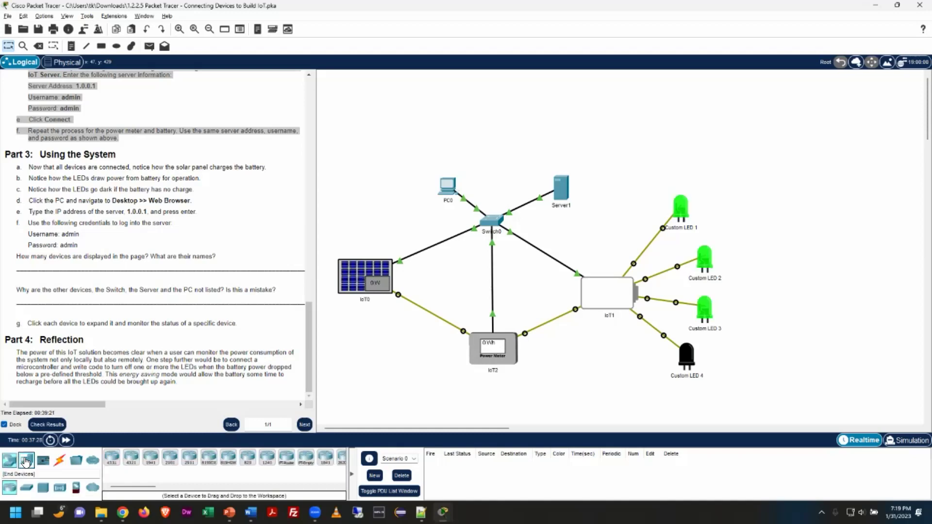
pyautogui.click(25, 461)
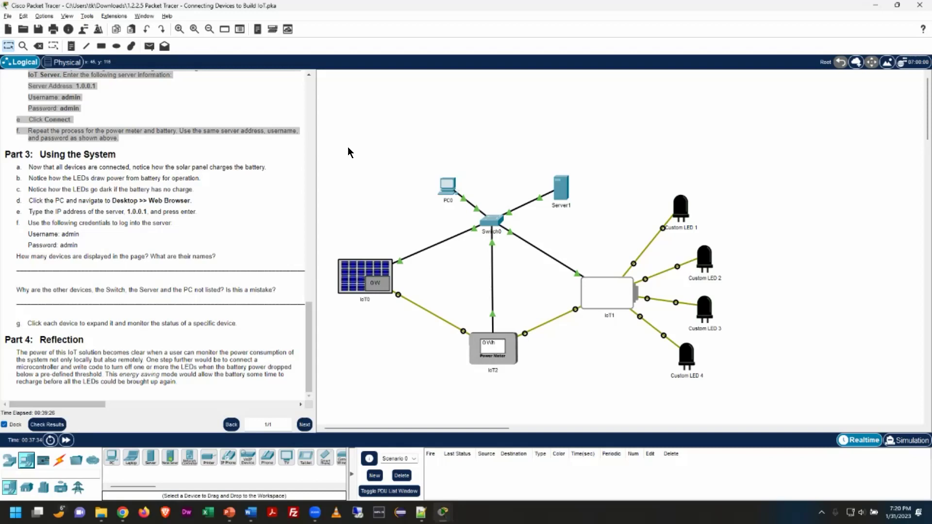
# Launch PC0's Desktop Web Browser, with the window dragged right off the topology
pyautogui.click(438, 190)
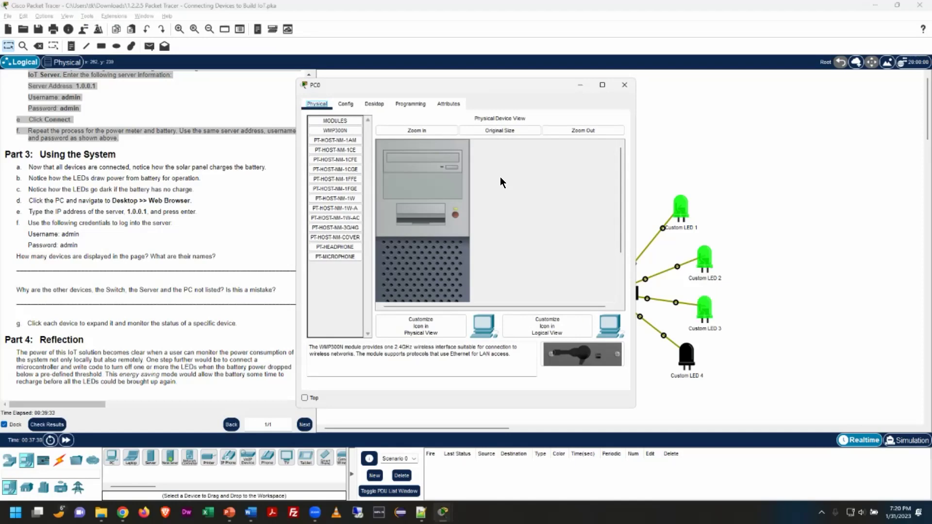
pyautogui.click(373, 103)
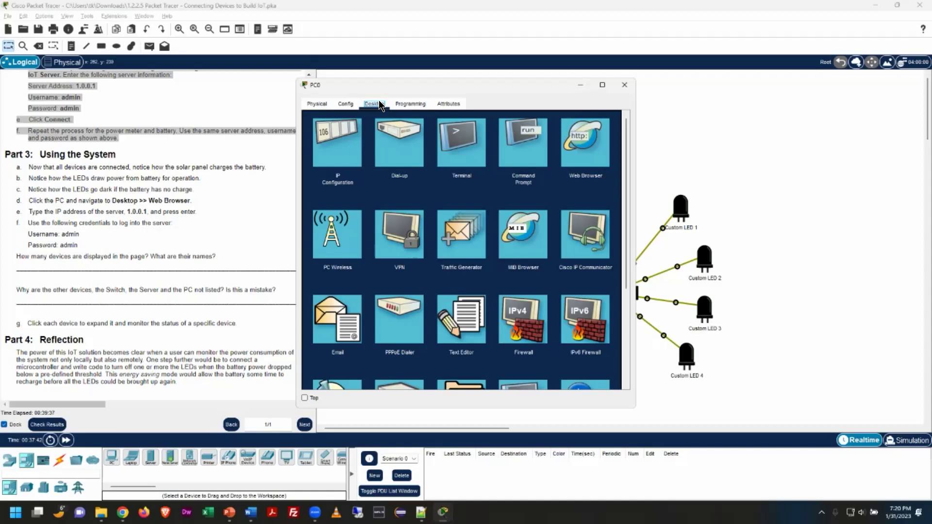
pyautogui.moveTo(448, 85); pyautogui.dragTo(720, 90)
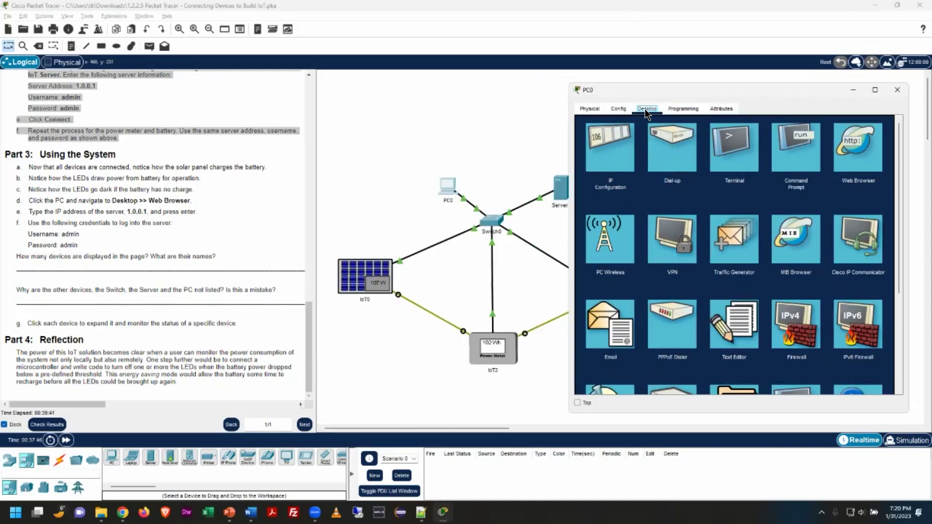
pyautogui.click(869, 149)
pyautogui.click(867, 160)
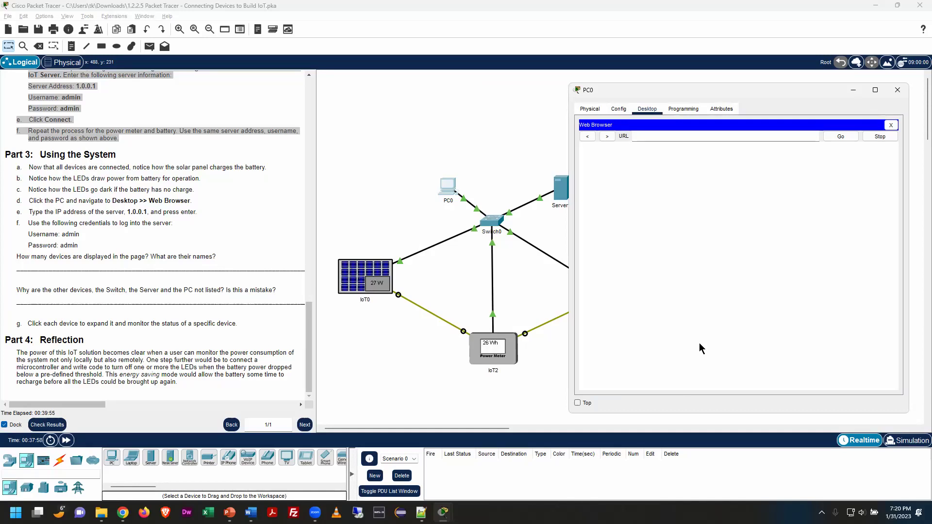
# Load the IoT server page at 1.0.0.1 in PC0's web browser
pyautogui.click(690, 135)
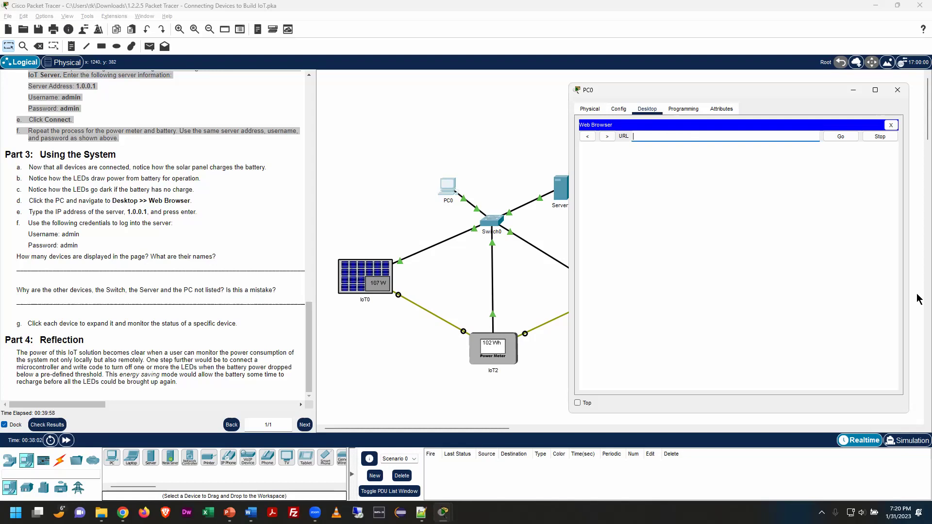
pyautogui.write('1.')
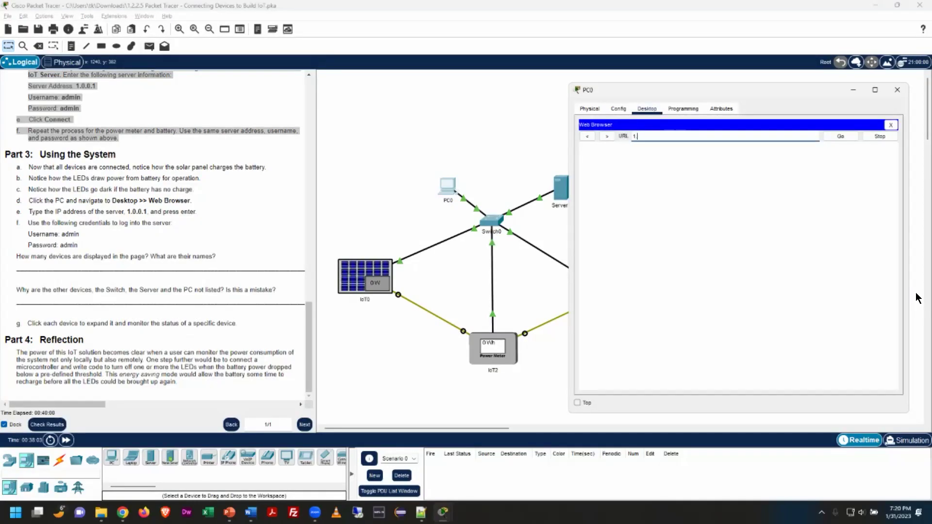
pyautogui.write('0.0.1')
pyautogui.press('Return')
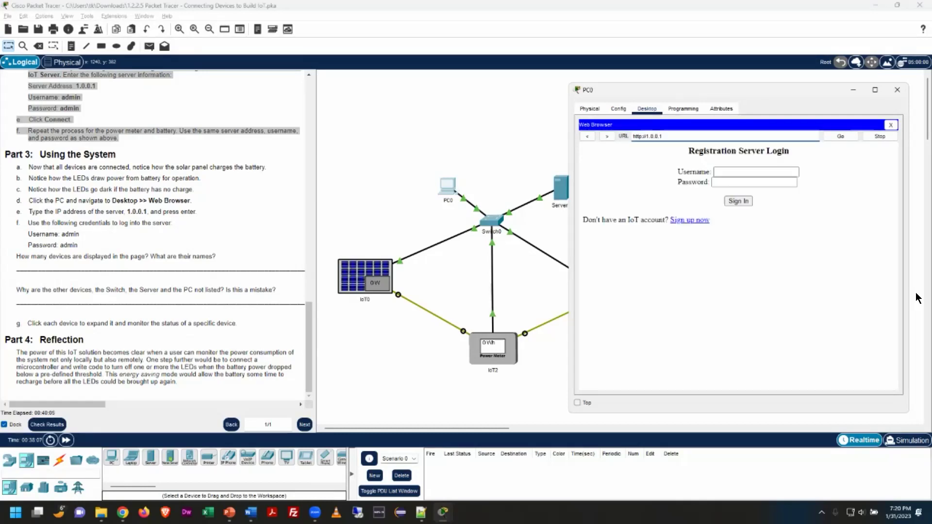
# Sign in to the IoT server with the lab username and password
pyautogui.click(732, 173)
pyautogui.write('admin')
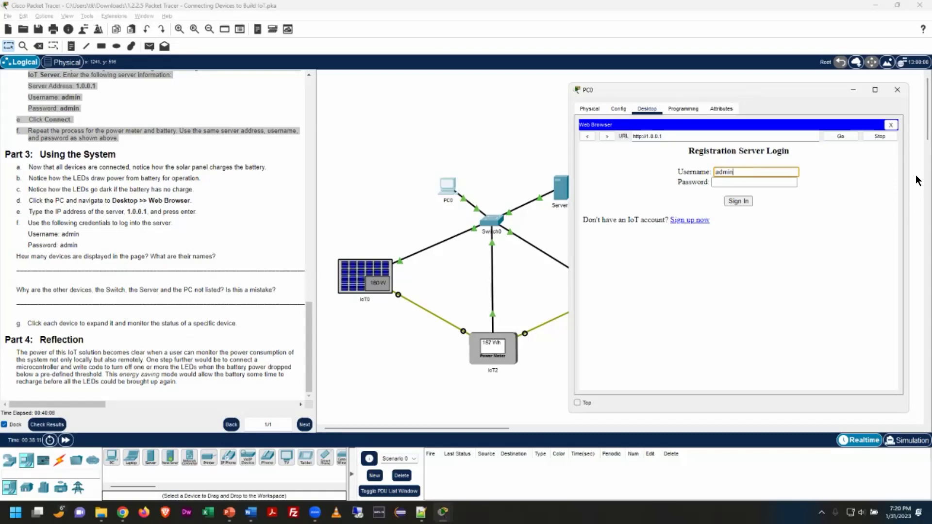
pyautogui.press('Tab')
pyautogui.write('adm')
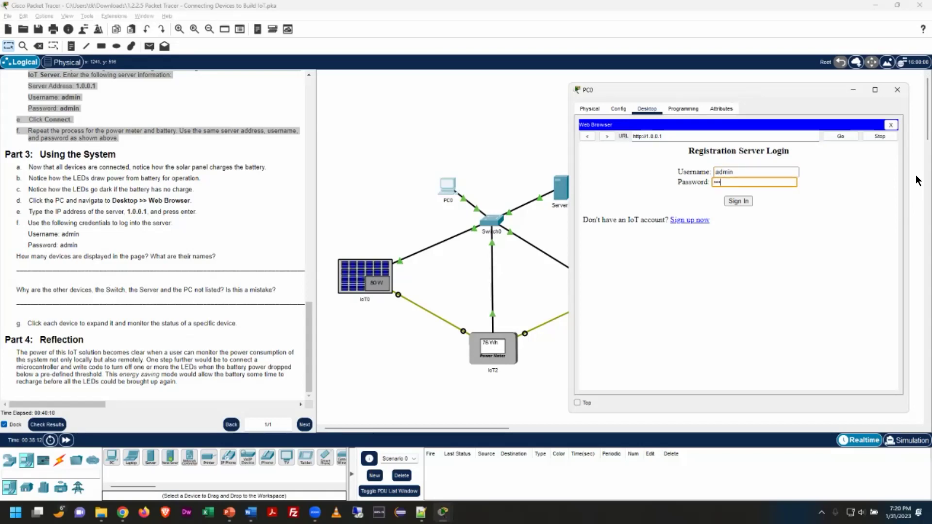
pyautogui.write('in')
pyautogui.press('Return')
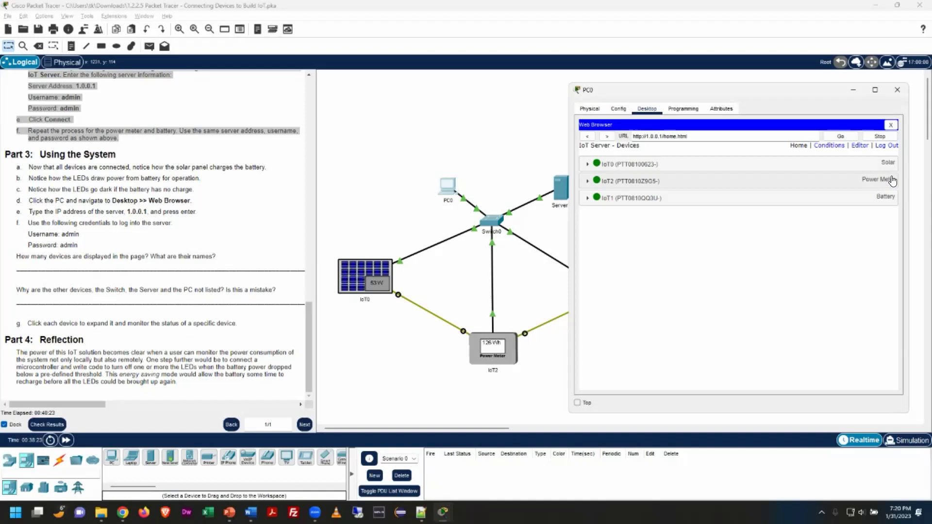
# Expand IoT0, IoT2 and IoT1 (0 Wh, 1 Watts, 0.63 % battery) and move the PC0 window left
pyautogui.click(587, 165)
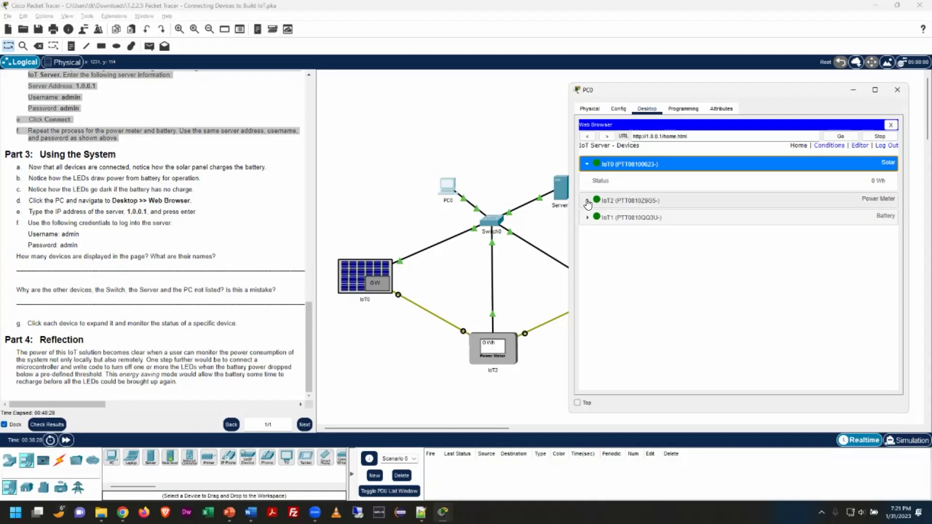
pyautogui.click(587, 201)
pyautogui.click(589, 238)
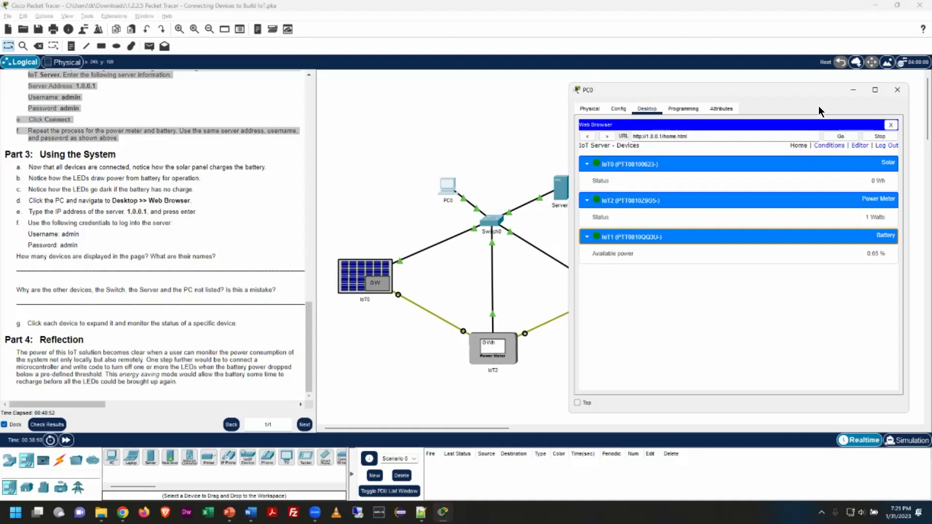
pyautogui.moveTo(789, 90); pyautogui.dragTo(236, 84)
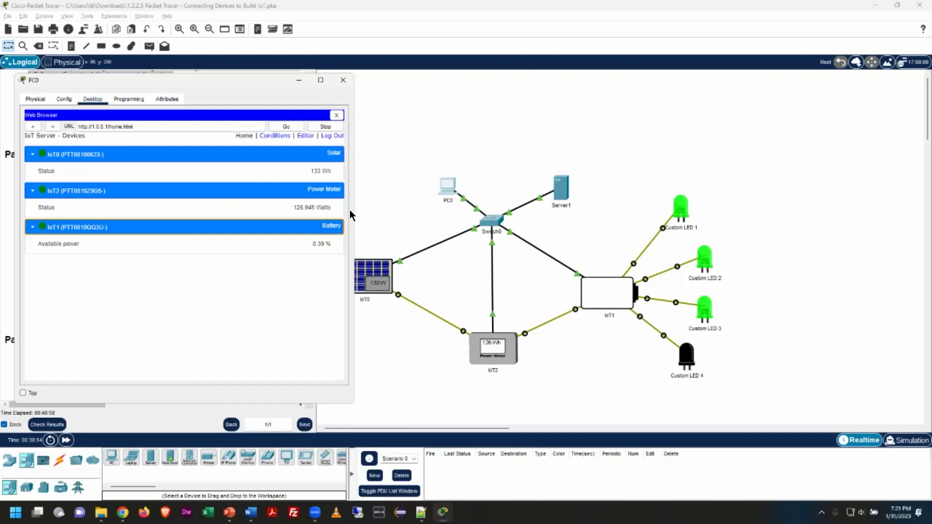
pyautogui.moveTo(207, 83); pyautogui.dragTo(197, 75)
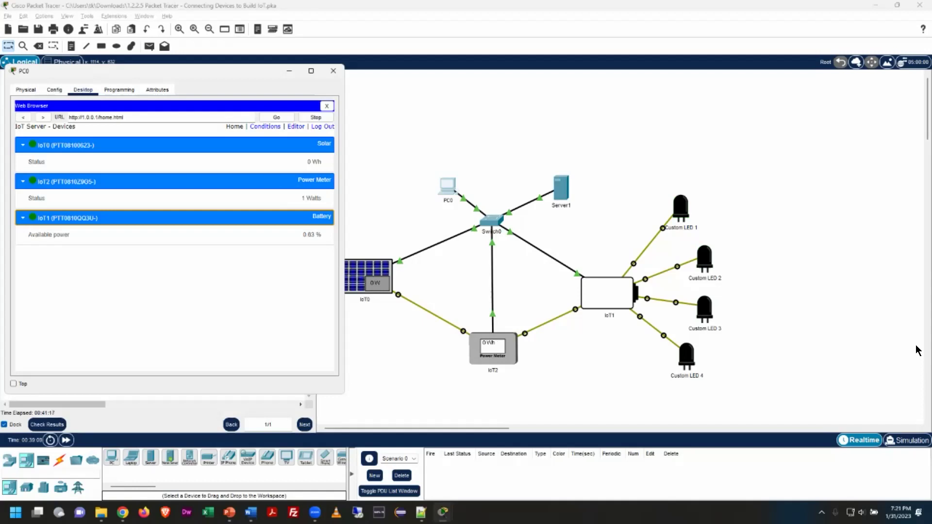
# Snip the PC0 status and network topology area in Snipping Tool and copy it
pyautogui.press('super')
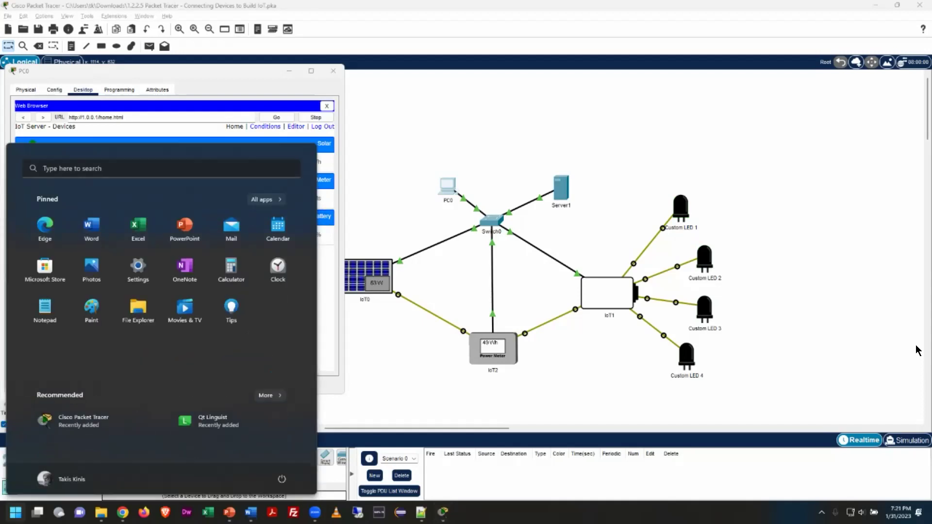
pyautogui.write('sni')
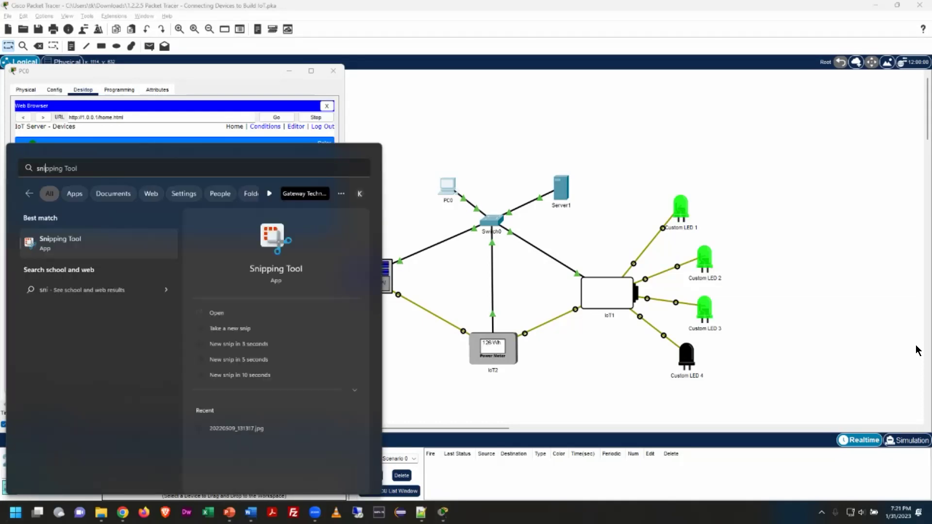
pyautogui.press('Return')
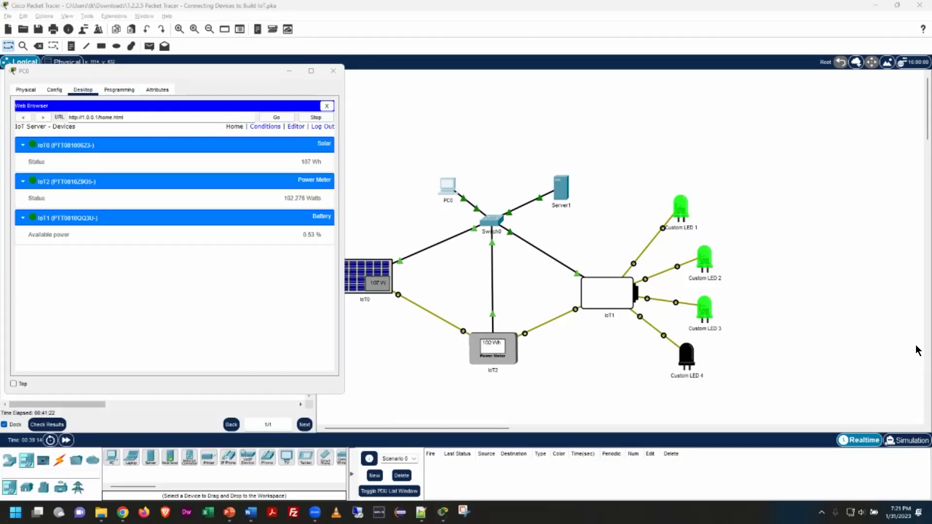
pyautogui.moveTo(141, 87); pyautogui.dragTo(739, 71)
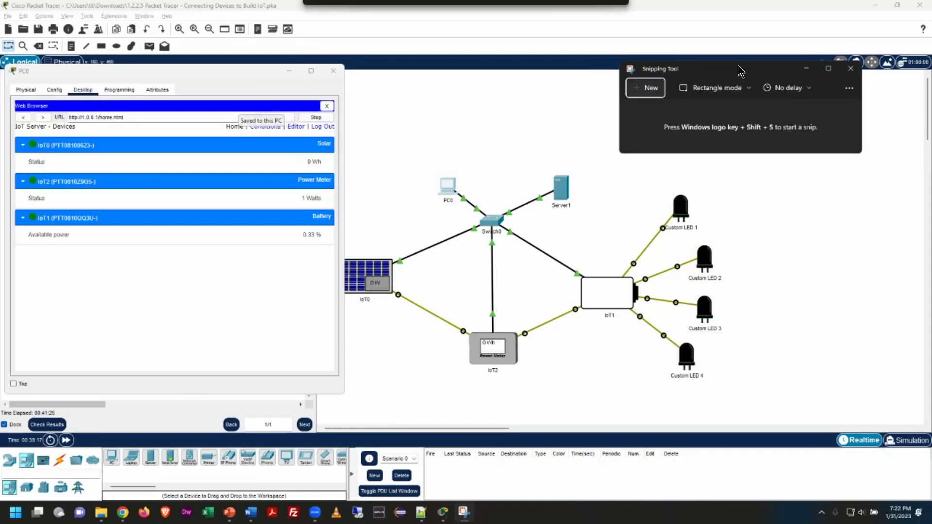
pyautogui.click(651, 89)
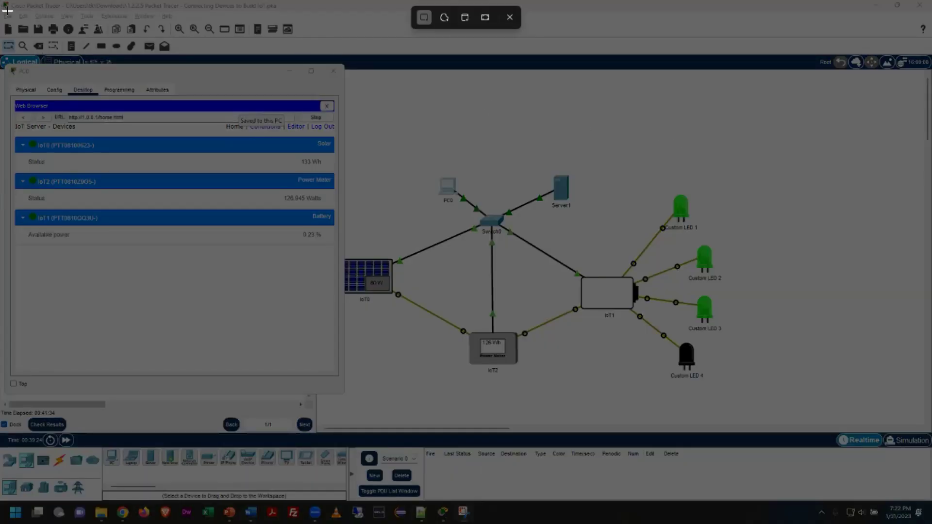
pyautogui.moveTo(2, 46); pyautogui.dragTo(738, 404)
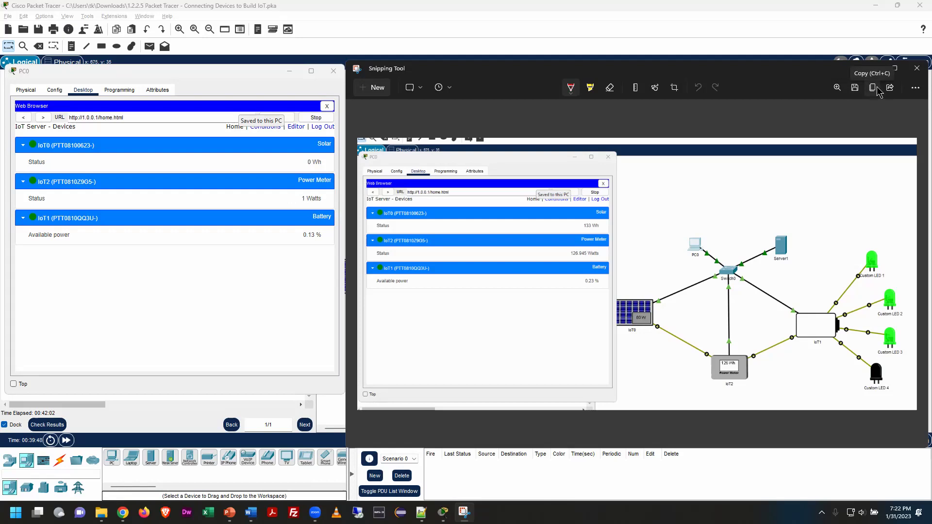
pyautogui.click(873, 89)
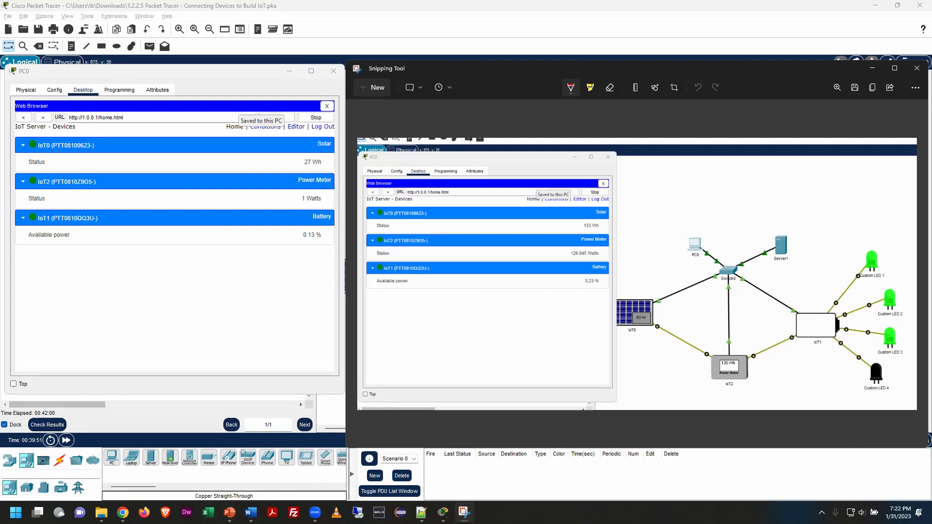
# Switch to the Word lab document and scroll down through it
pyautogui.hotkey('alt', 'Tab')
pyautogui.moveTo(242, 27); pyautogui.dragTo(476, 18)
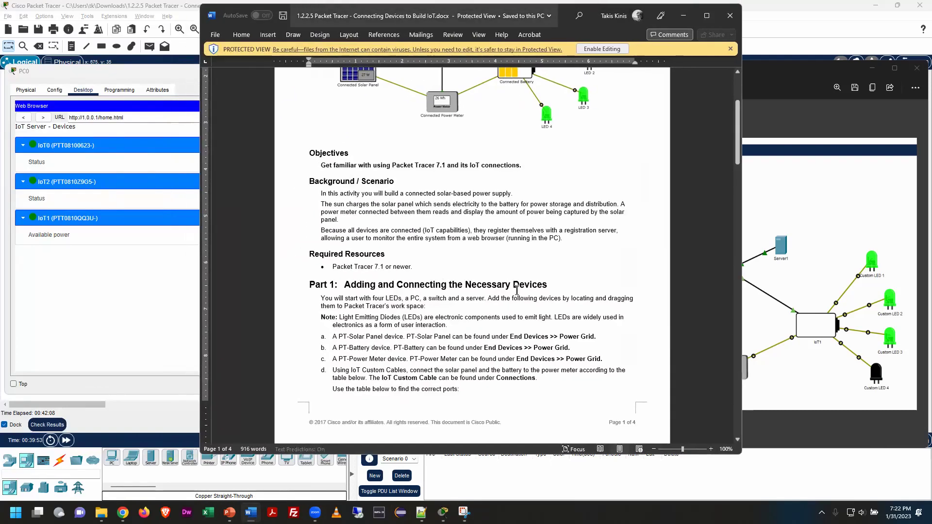
pyautogui.scroll(-6, 522, 283)
pyautogui.scroll(-15, 522, 283)
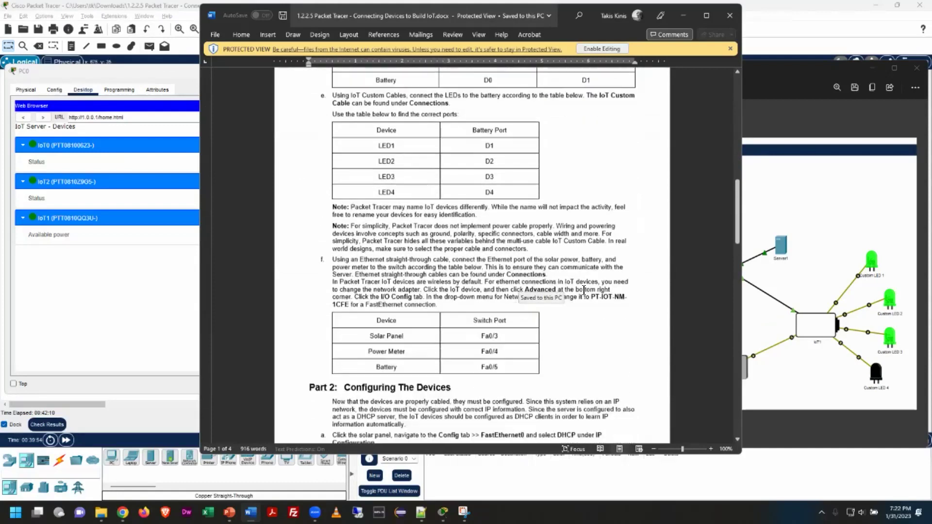
# Enable editing in the Word lab document and place the cursor on page 4
pyautogui.scroll(-1, 585, 289)
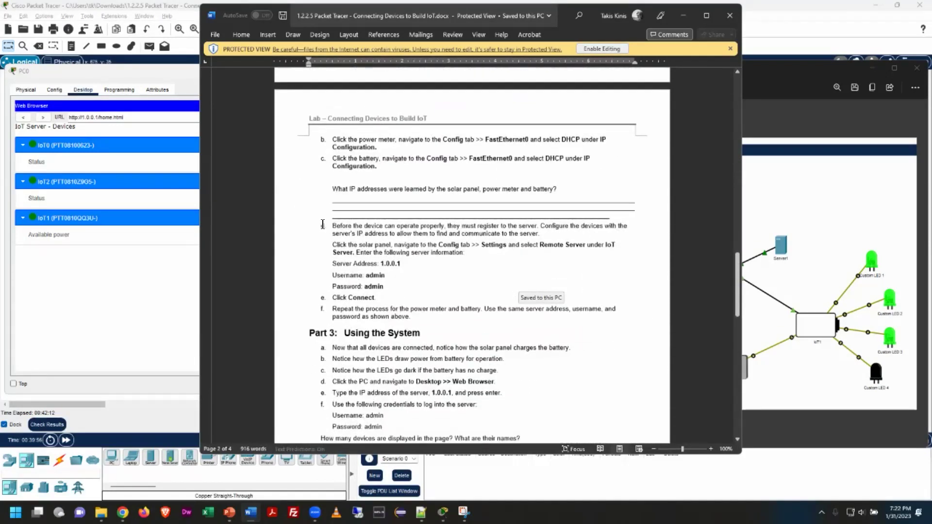
pyautogui.scroll(-10, 567, 319)
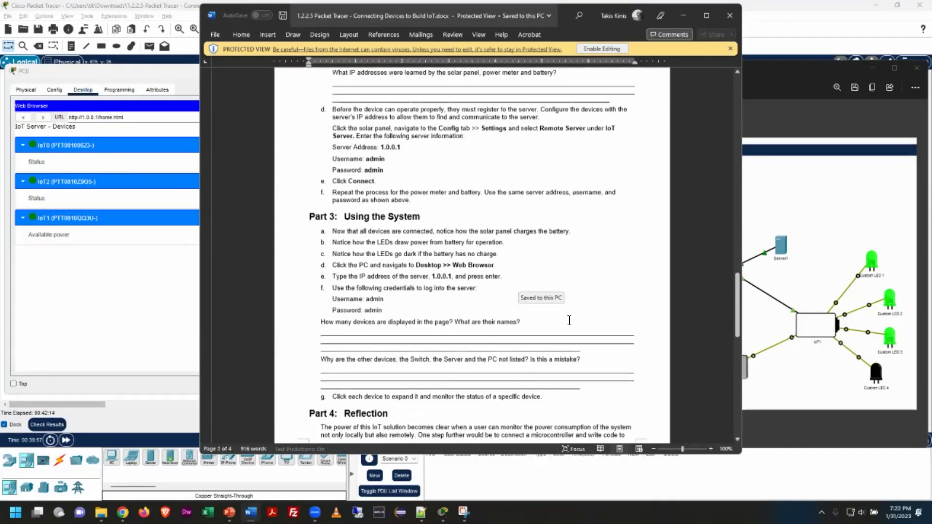
pyautogui.click(361, 355)
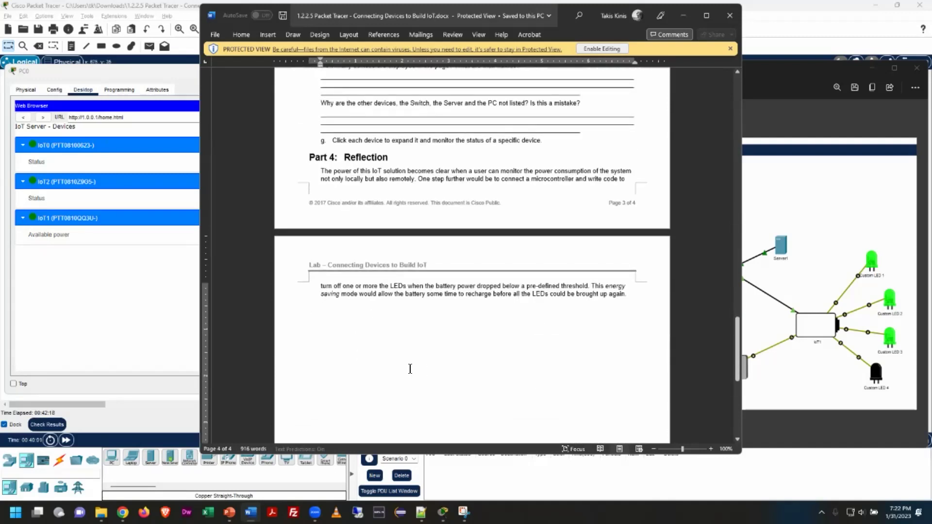
pyautogui.click(602, 49)
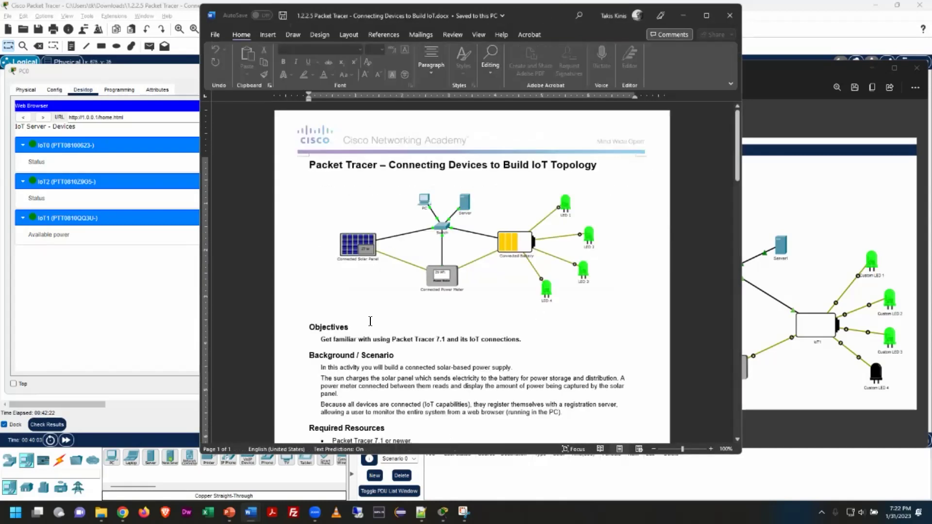
pyautogui.scroll(-15, 554, 369)
pyautogui.scroll(-12, 573, 378)
# Paste the copied snip after the last paragraph on page 4
pyautogui.click(523, 367)
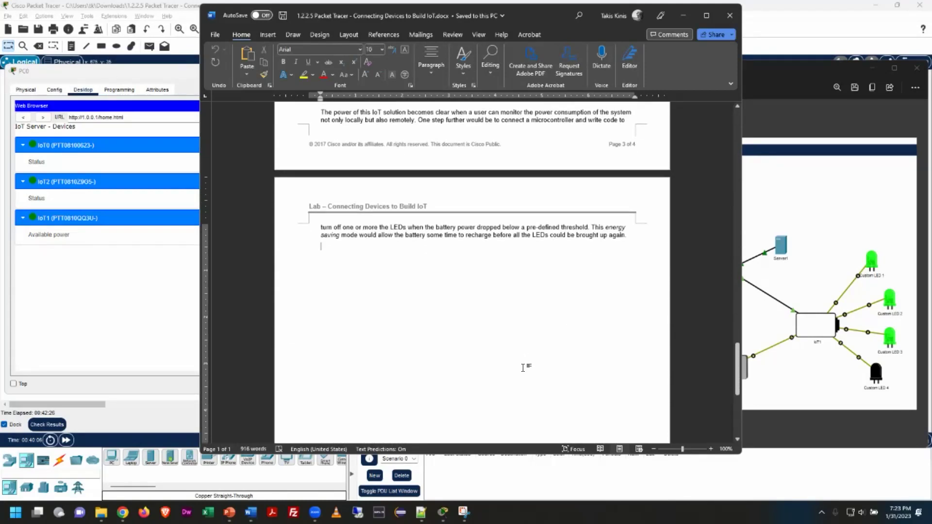
pyautogui.hotkey('ctrl', 'v')
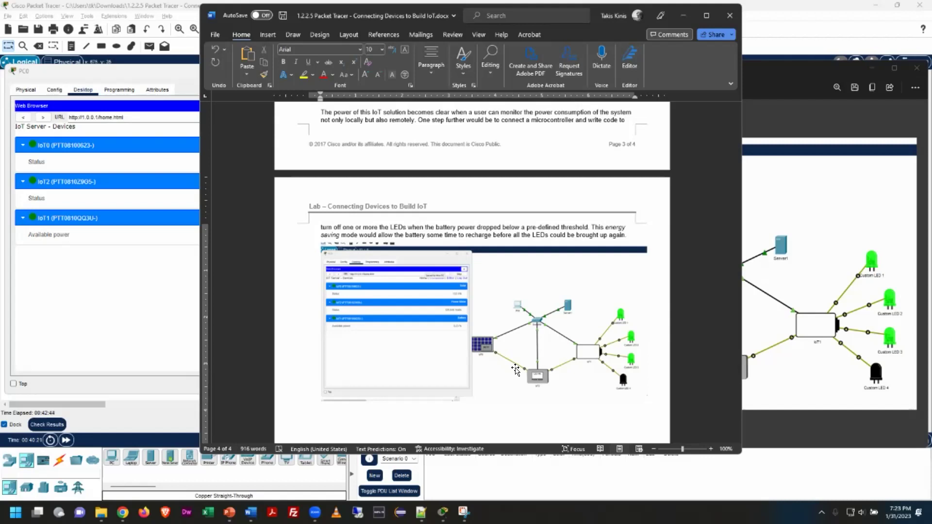
pyautogui.scroll(5, 476, 321)
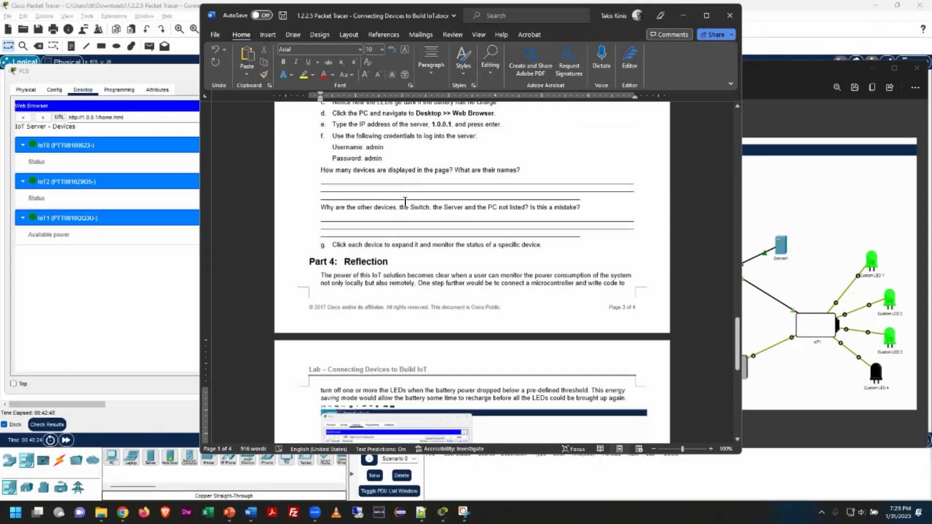
# Enter '3' on the first answer line, close the document, and return to Chrome
pyautogui.click(345, 180)
pyautogui.write('3')
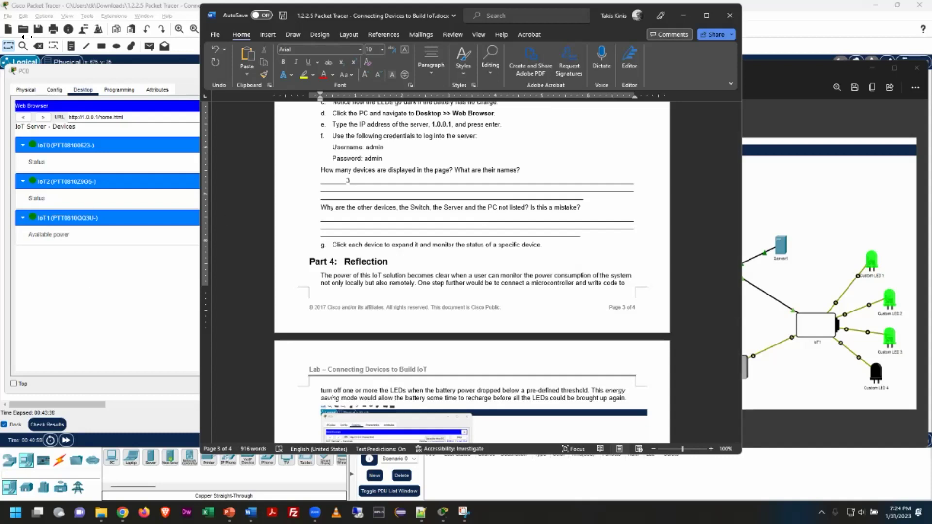
pyautogui.click(730, 20)
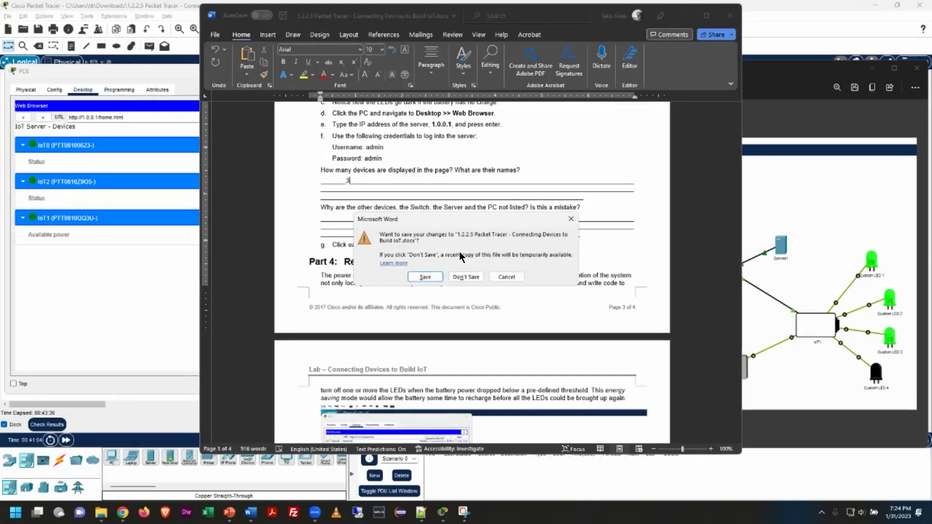
pyautogui.click(466, 277)
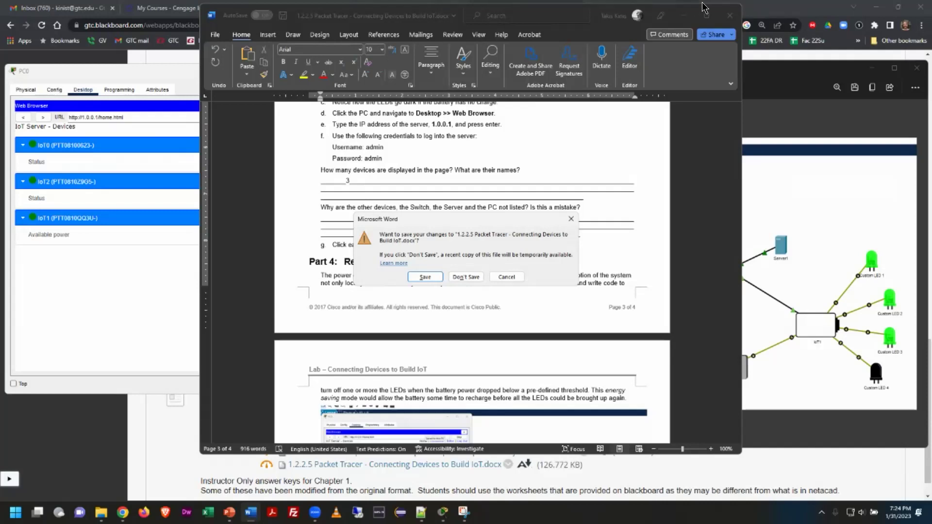
pyautogui.click(813, 7)
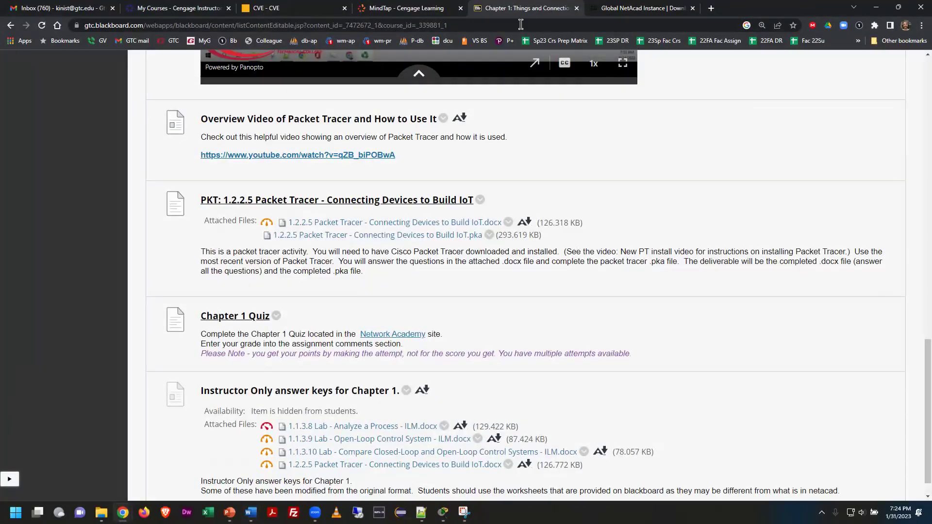
# Check the deliverables sentence on Blackboard and save the Word lab document as it closes
pyautogui.scroll(-1, 619, 246)
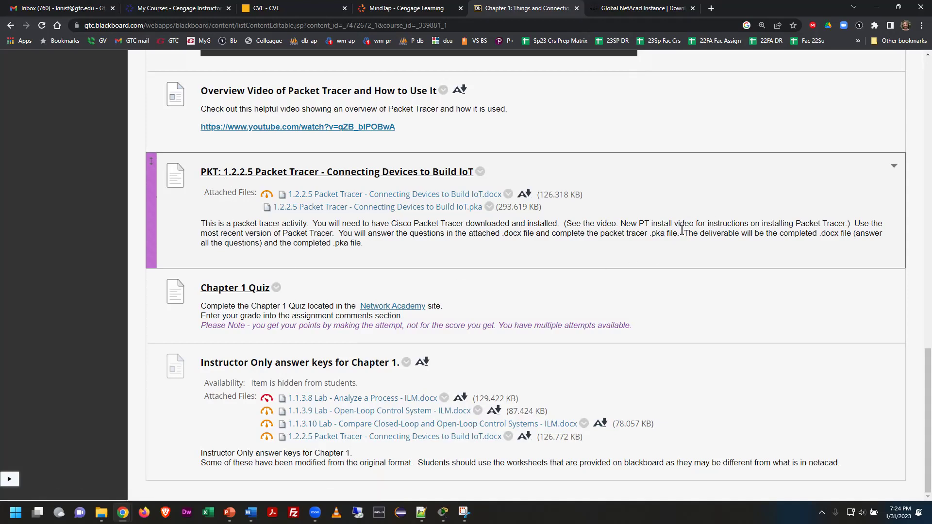
pyautogui.moveTo(690, 241); pyautogui.dragTo(692, 247)
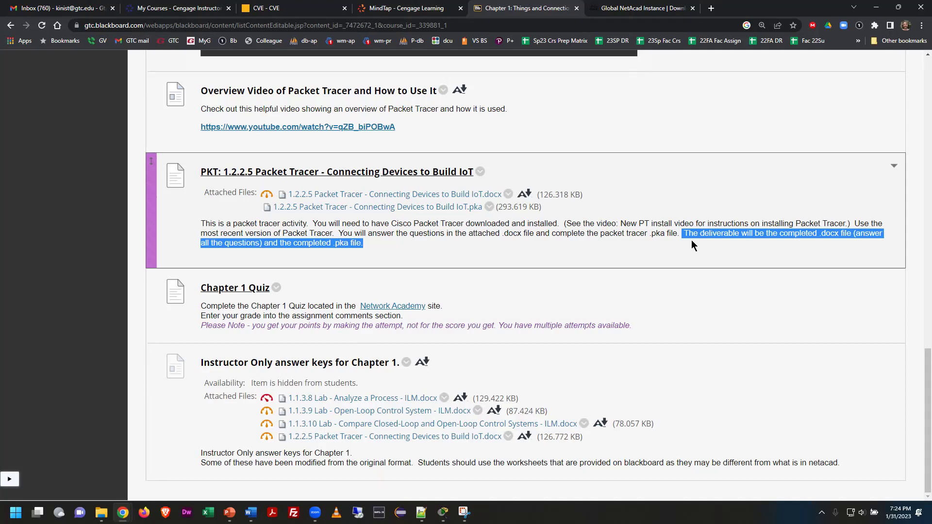
pyautogui.click(379, 254)
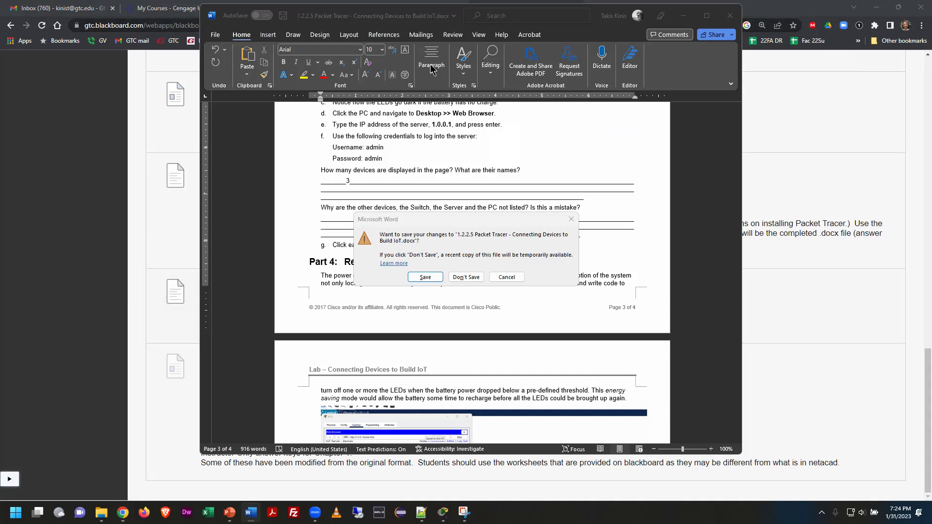
pyautogui.click(425, 277)
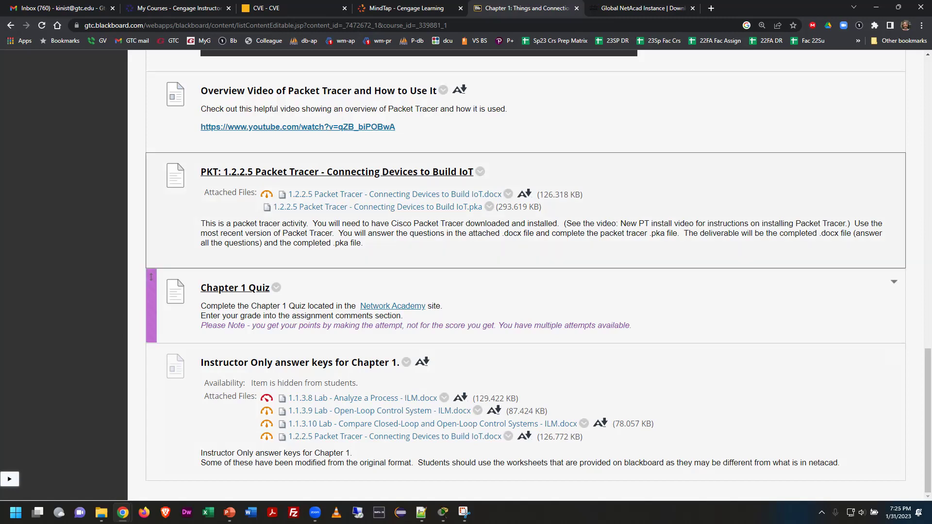
pyautogui.click(101, 513)
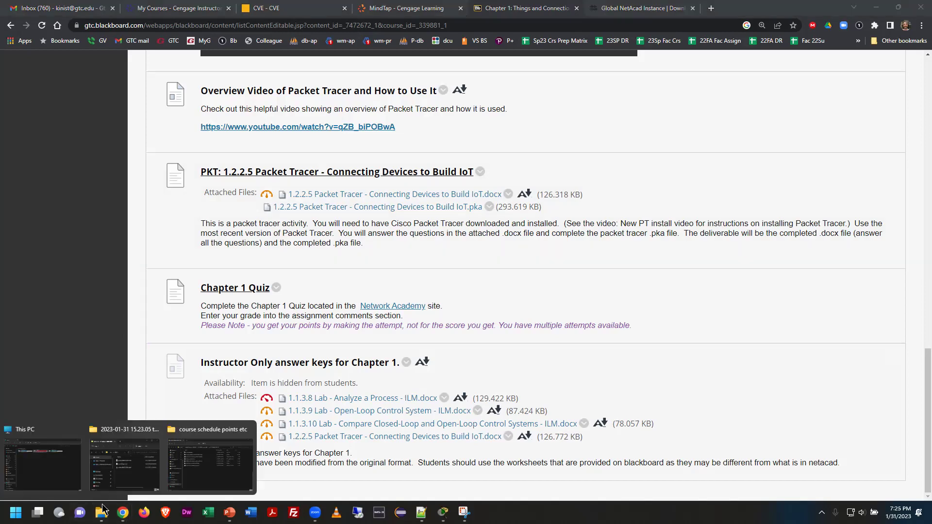
# Browse File Explorer to Documents > Gateway
pyautogui.click(212, 460)
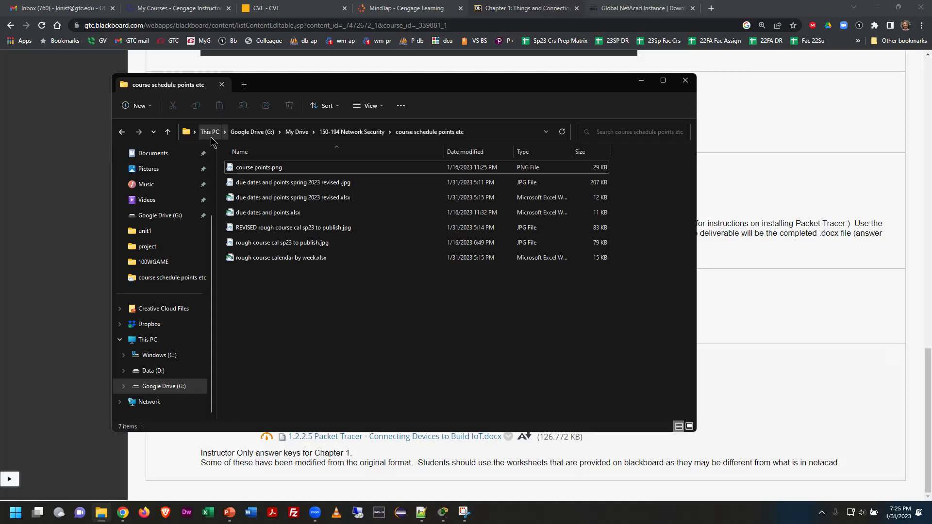
pyautogui.click(138, 343)
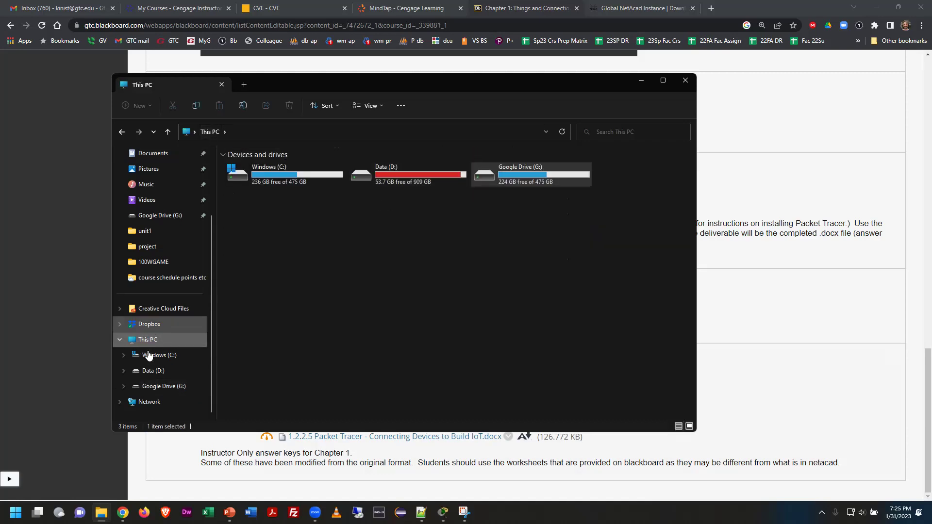
pyautogui.click(160, 154)
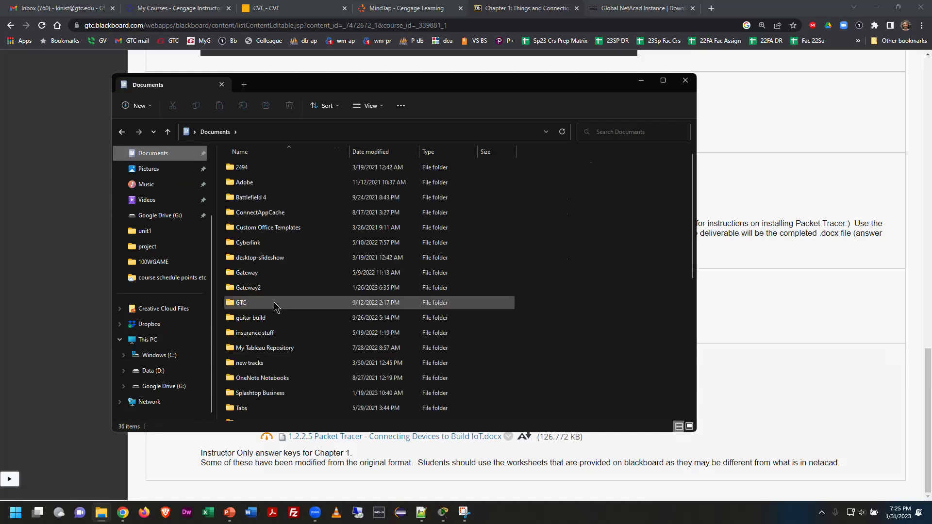
pyautogui.doubleClick(259, 275)
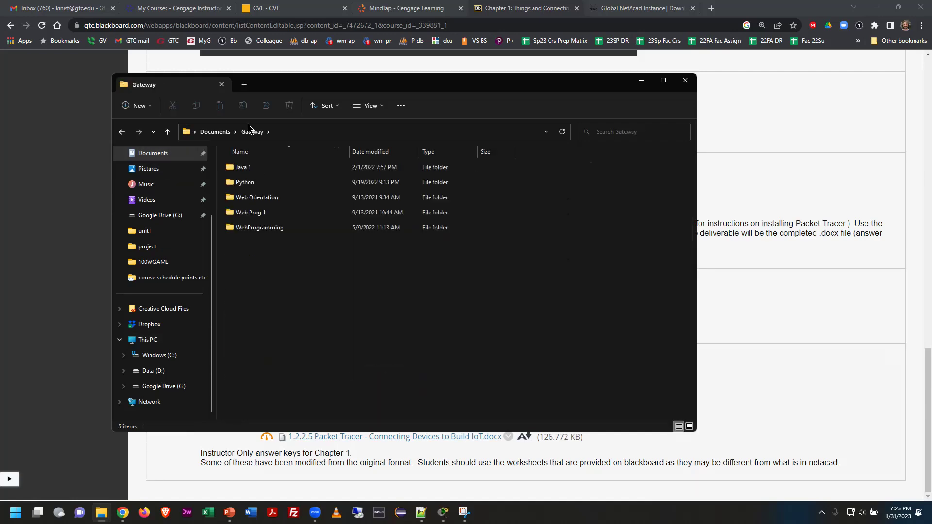
# Create a new folder named 'Iot connecting' in Gateway
pyautogui.click(139, 106)
pyautogui.scroll(1, 147, 122)
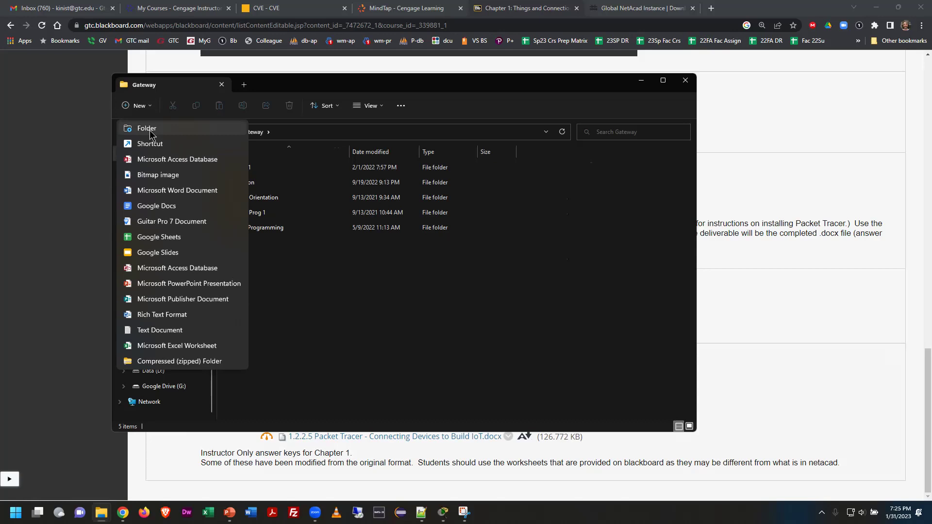
pyautogui.click(148, 127)
pyautogui.write('O')
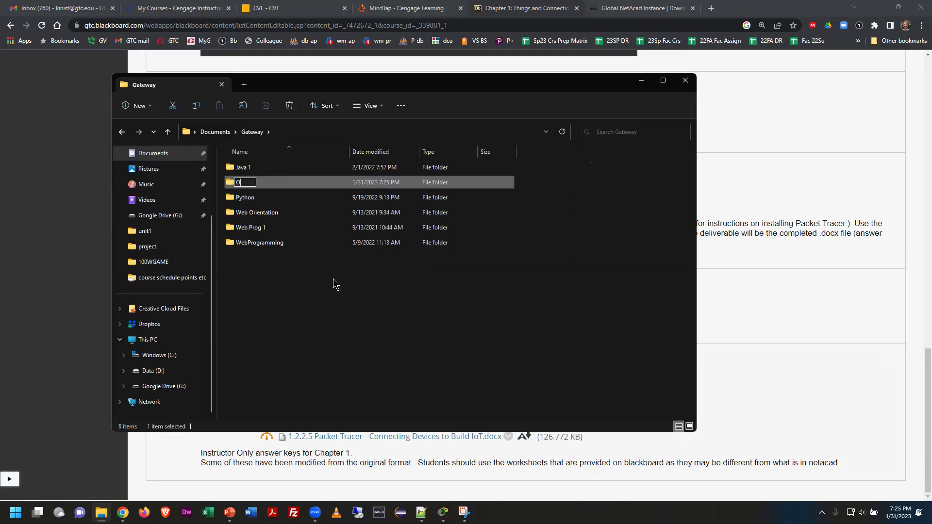
pyautogui.press('BackSpace')
pyautogui.write('Iot connecting')
pyautogui.press('Return')
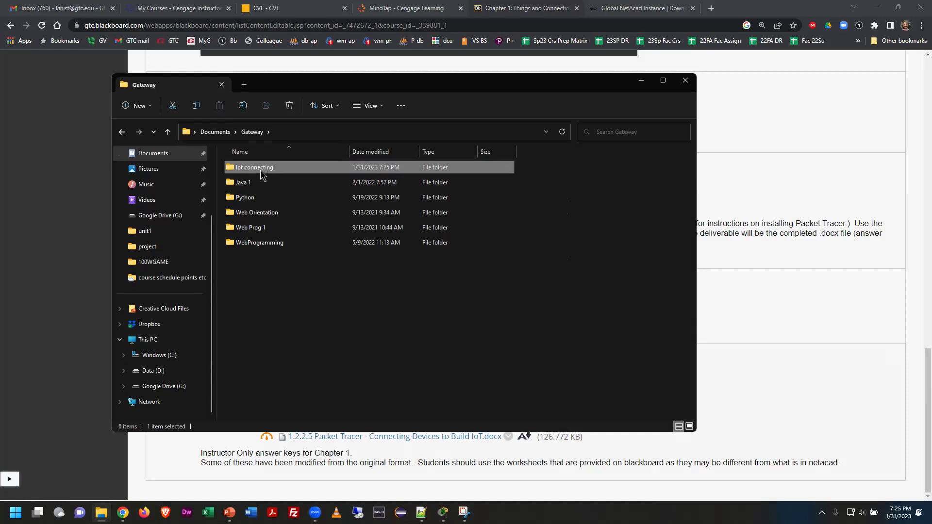
# Inside Iot connecting, create a 'chapter1' folder and open it
pyautogui.doubleClick(261, 170)
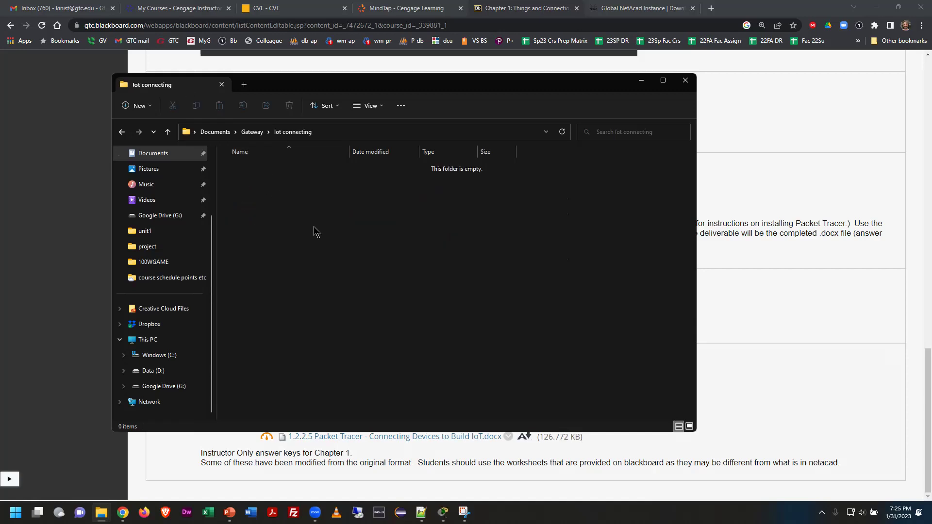
pyautogui.click(138, 112)
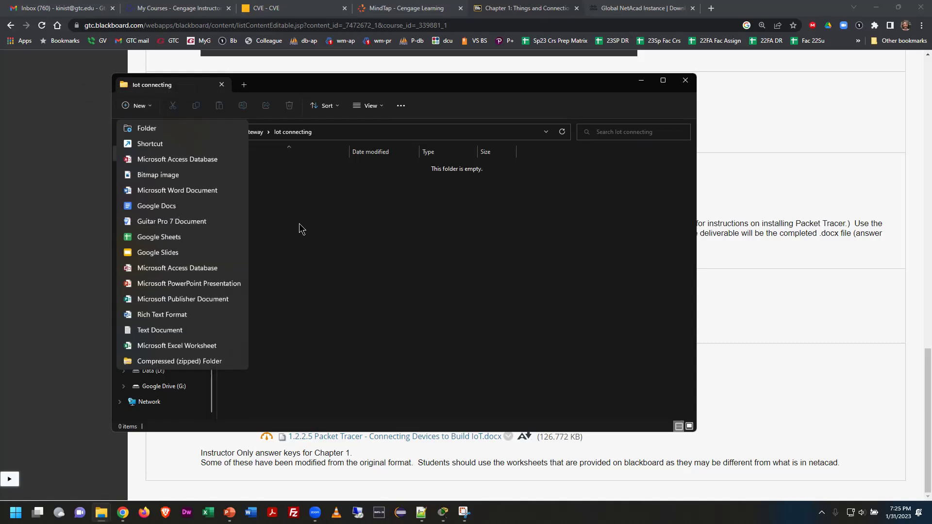
pyautogui.click(148, 128)
pyautogui.write('c')
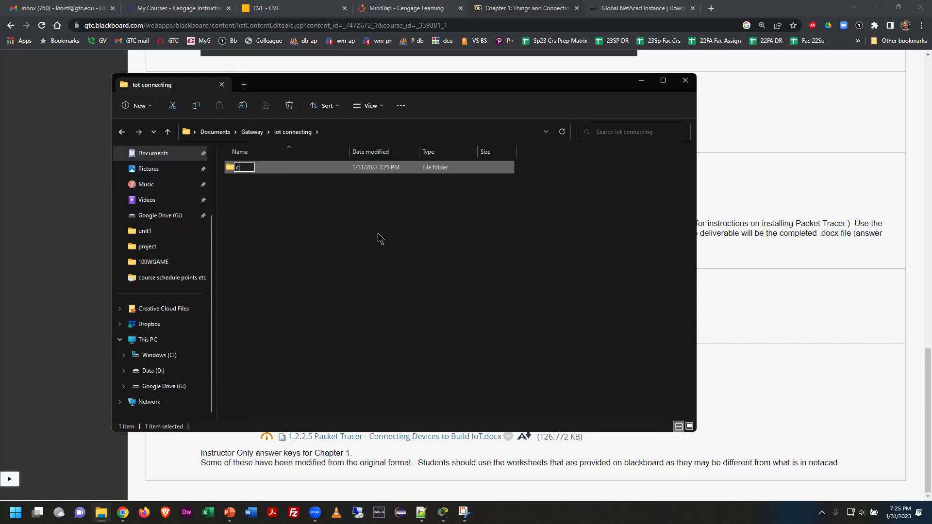
pyautogui.write('hapter1')
pyautogui.press('Return')
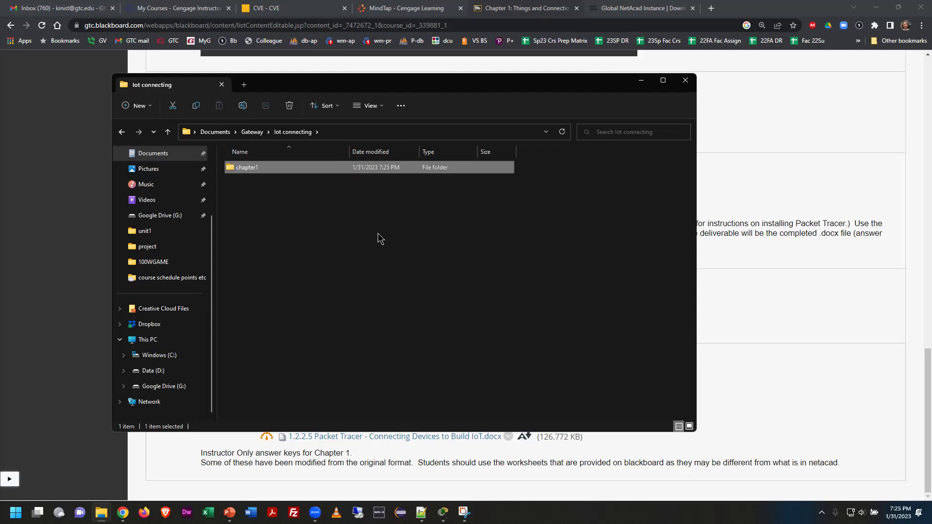
pyautogui.press('Return')
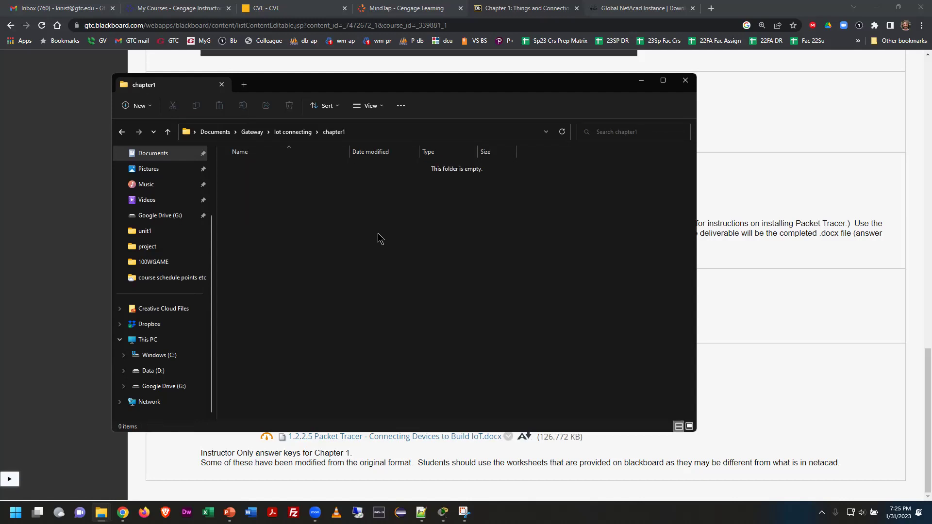
pyautogui.hotkey('alt', 'Tab')
pyautogui.hotkey('alt', 'Tab')
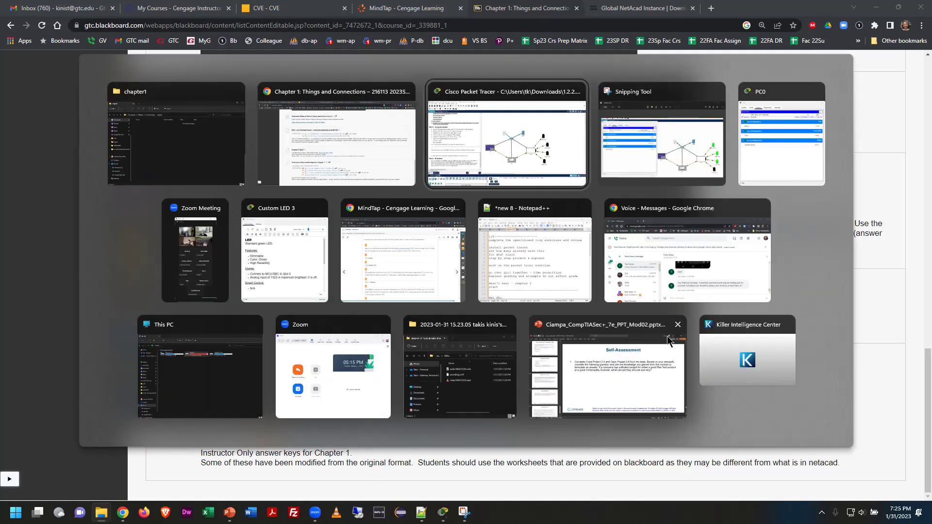
# Start Save As in Packet Tracer, targeting Documents > Gateway > Iot connecting > chapter1
pyautogui.click(534, 161)
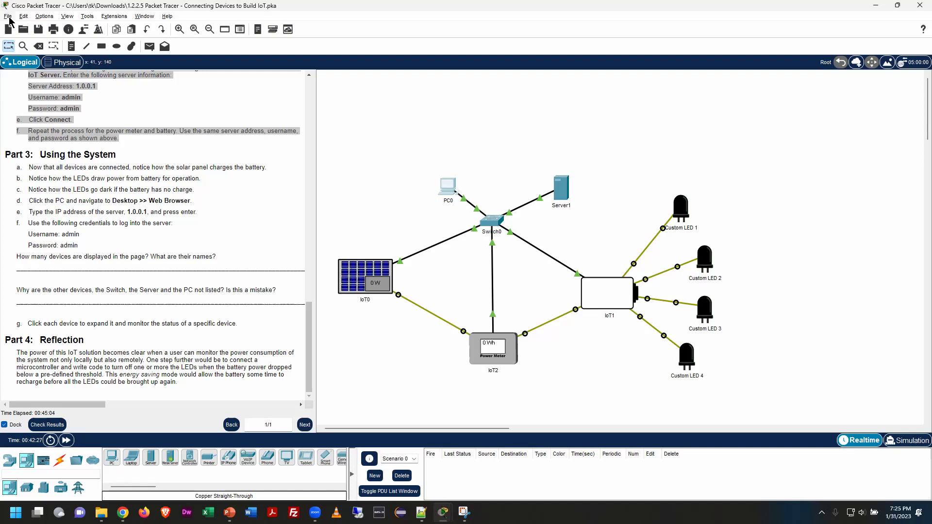
pyautogui.click(9, 19)
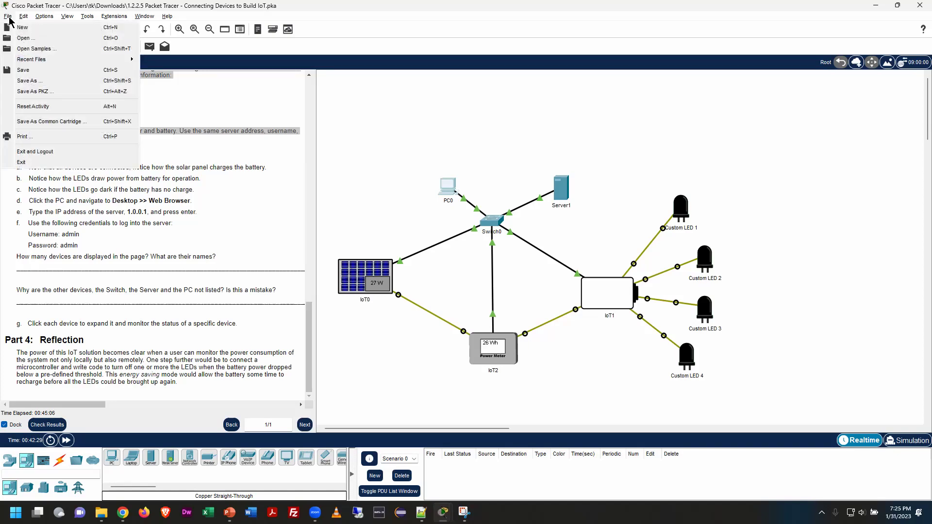
pyautogui.click(20, 85)
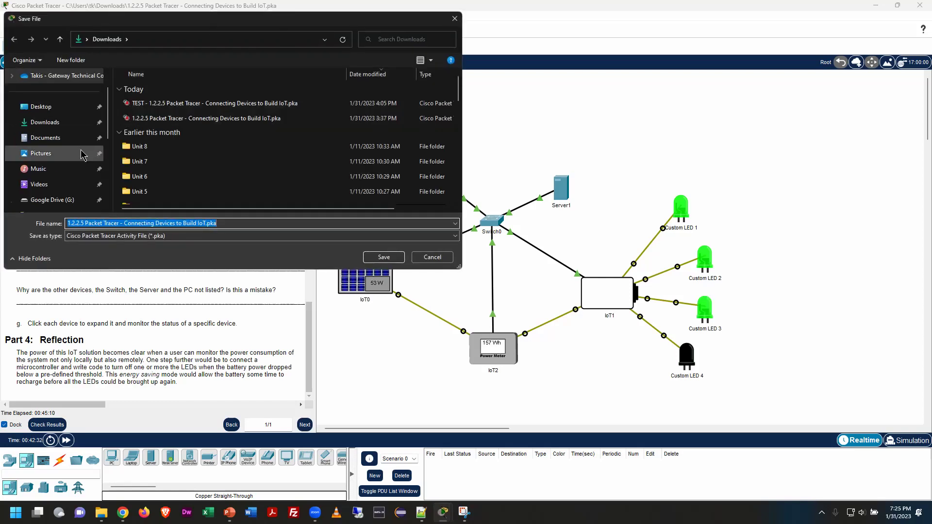
pyautogui.click(54, 140)
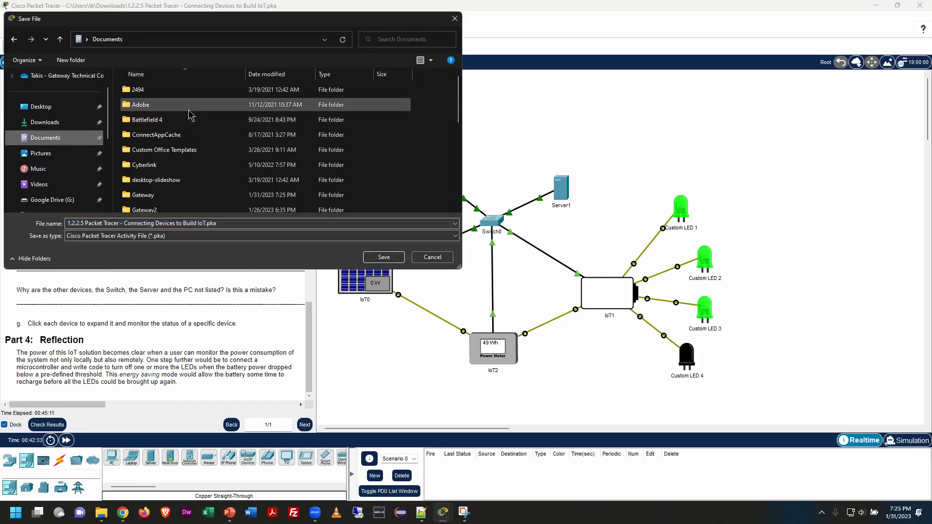
pyautogui.doubleClick(165, 195)
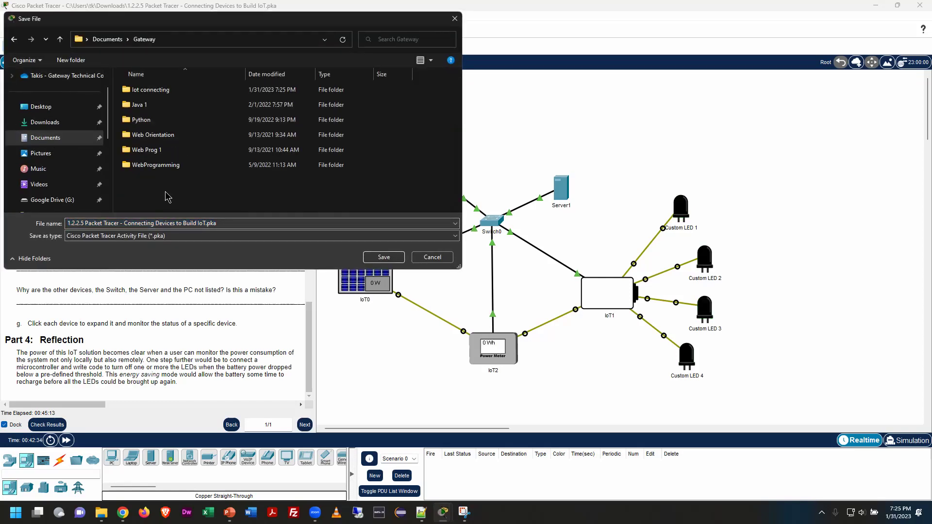
pyautogui.doubleClick(160, 91)
pyautogui.doubleClick(149, 92)
# Append '-COMPLETE' to the file name just before the .pka extension
pyautogui.click(202, 224)
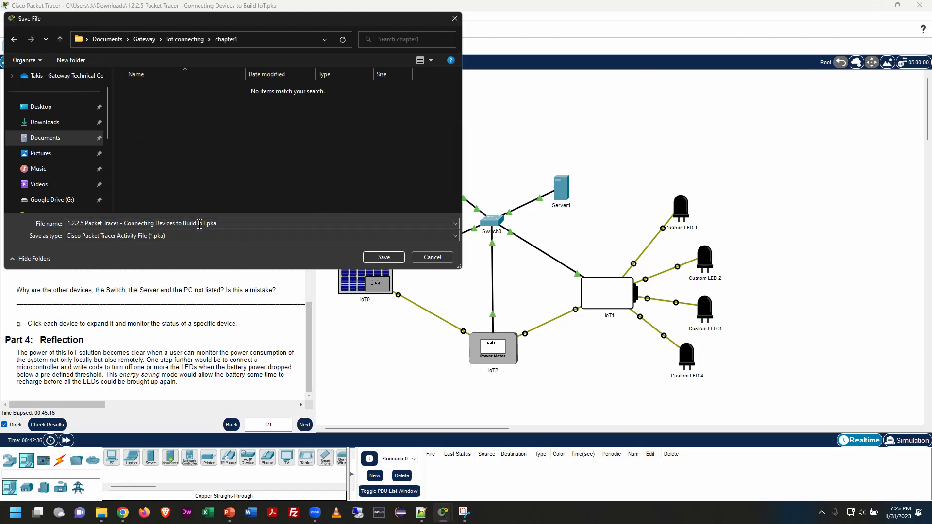
pyautogui.hotkey('ctrl', 'a')
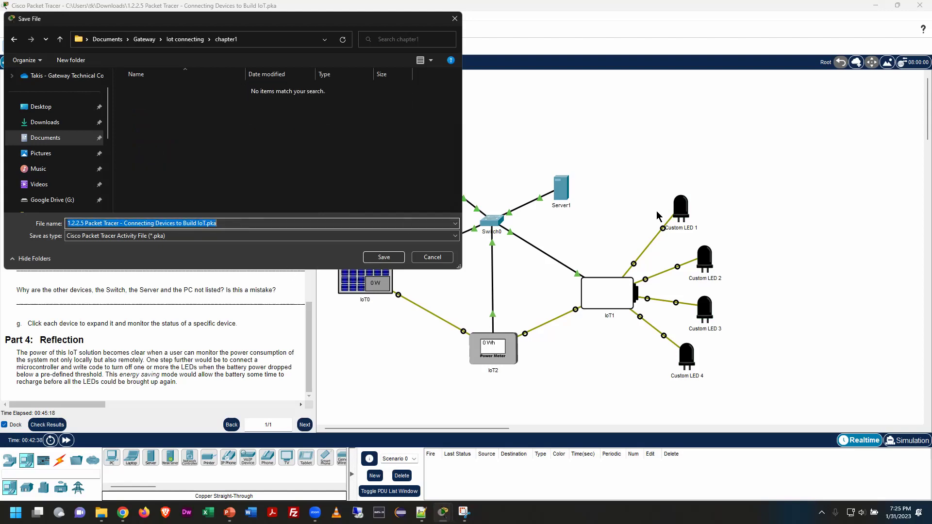
pyautogui.press('Right')
pyautogui.press('Left')
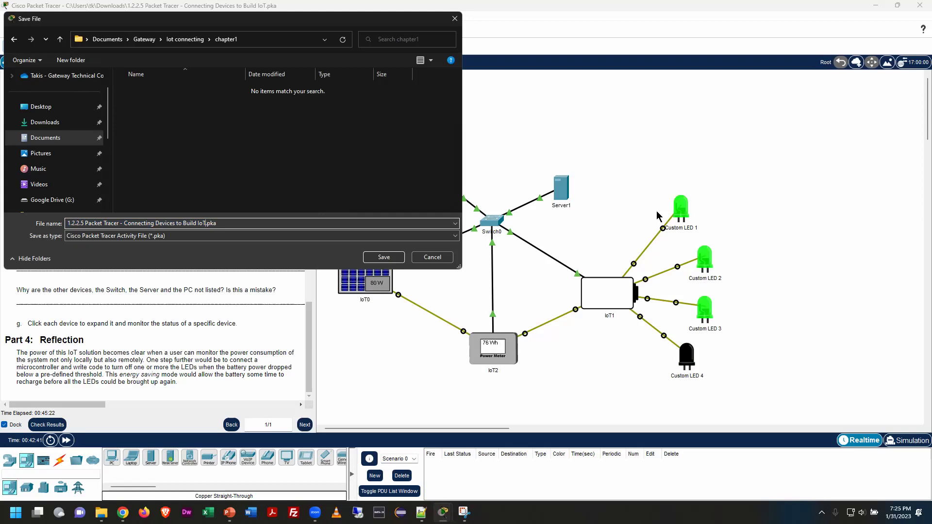
pyautogui.write('-COMPLETE')
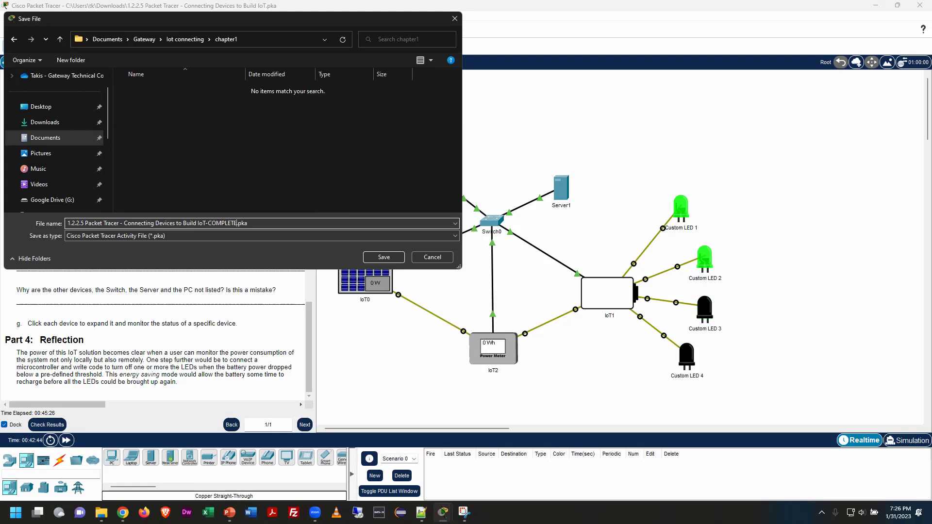